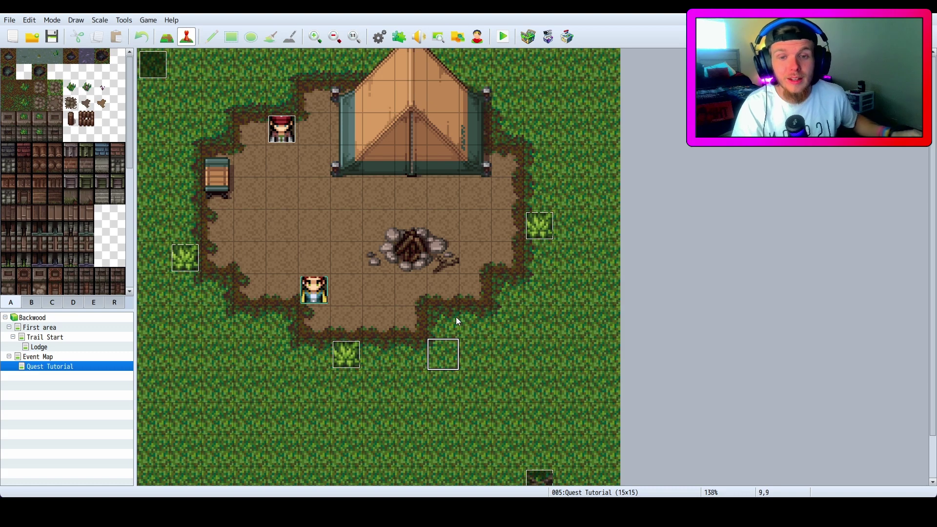
- Open the NPC event and review its Male8-faced greeting asking for 3 more herbs
double_click(281, 127)
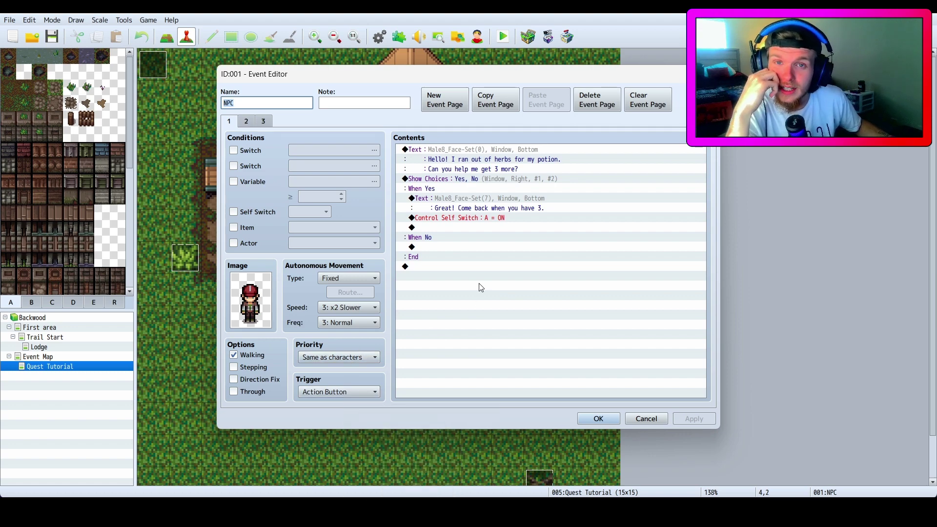
click(500, 149)
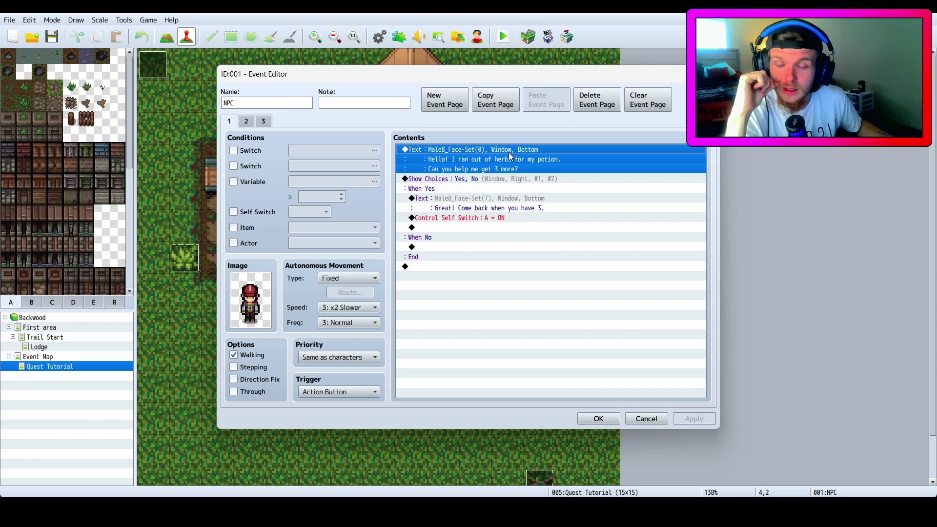
right_click(469, 150)
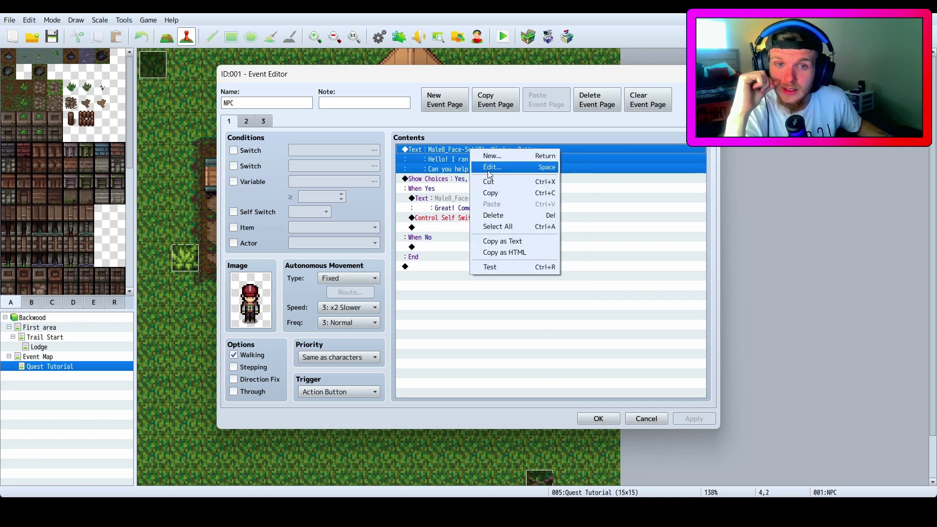
click(489, 167)
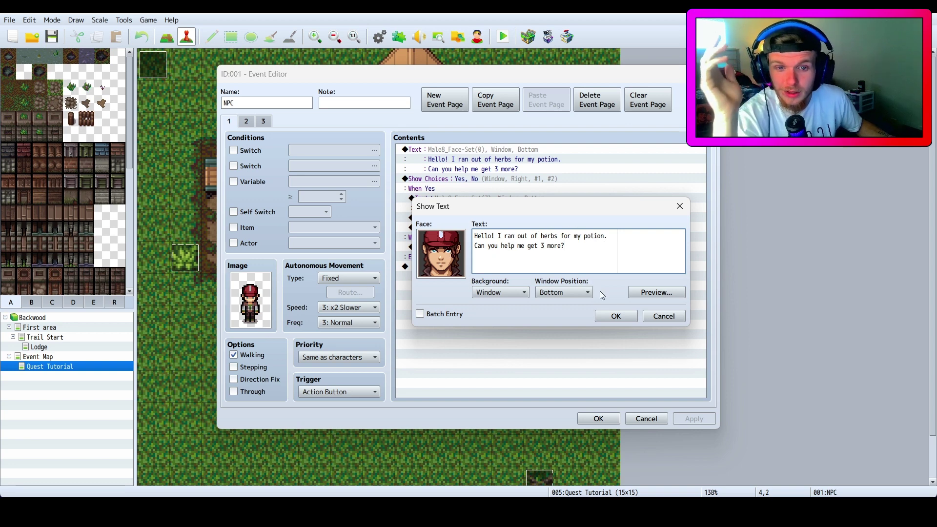
click(614, 315)
click(444, 179)
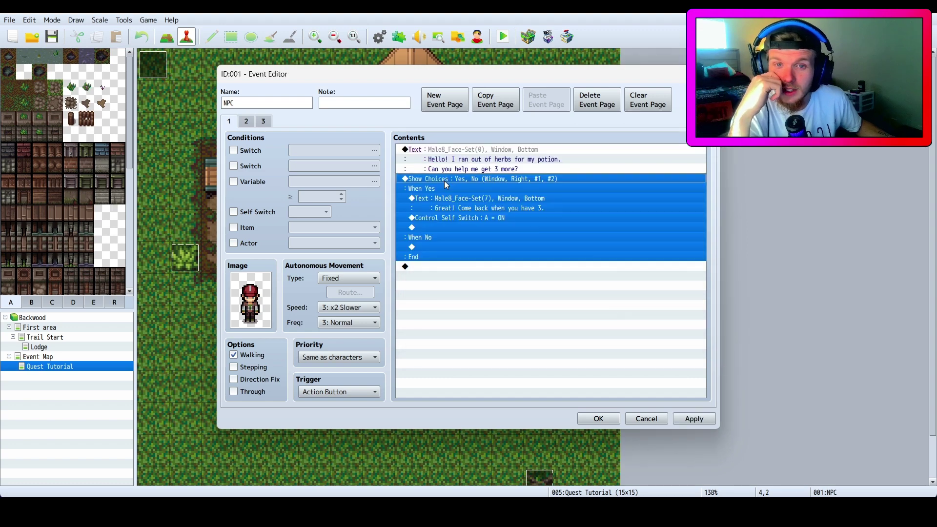
- Review the Yes/No Show Choices settings and Yes reply, then view page 2's herb-count branches
right_click(446, 177)
click(463, 197)
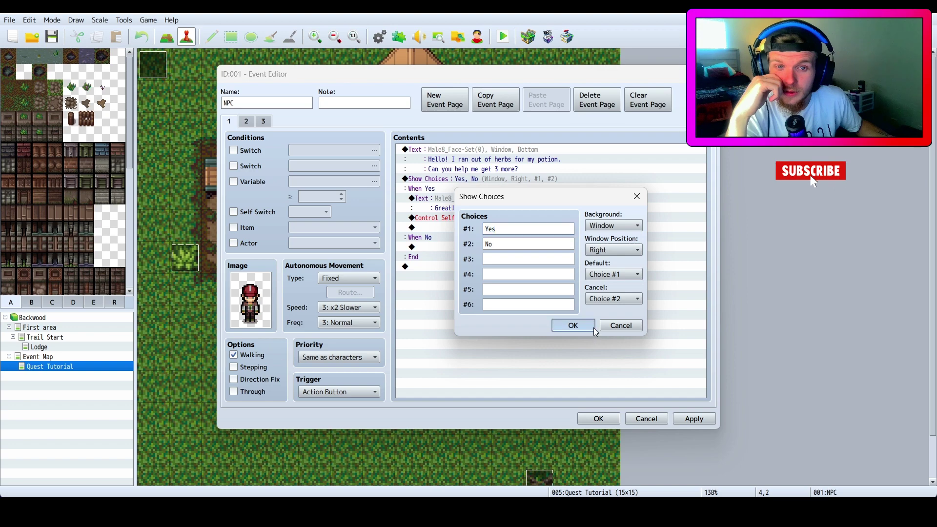
click(575, 325)
click(465, 193)
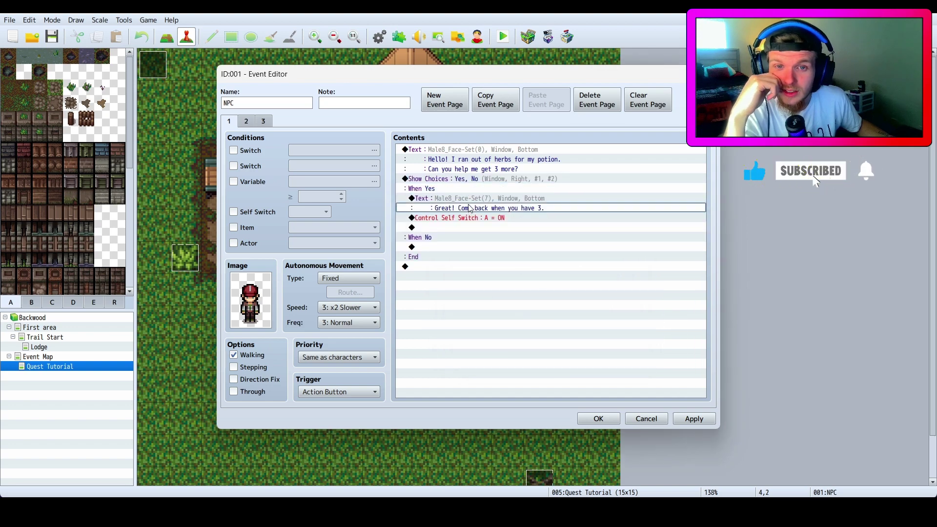
click(470, 206)
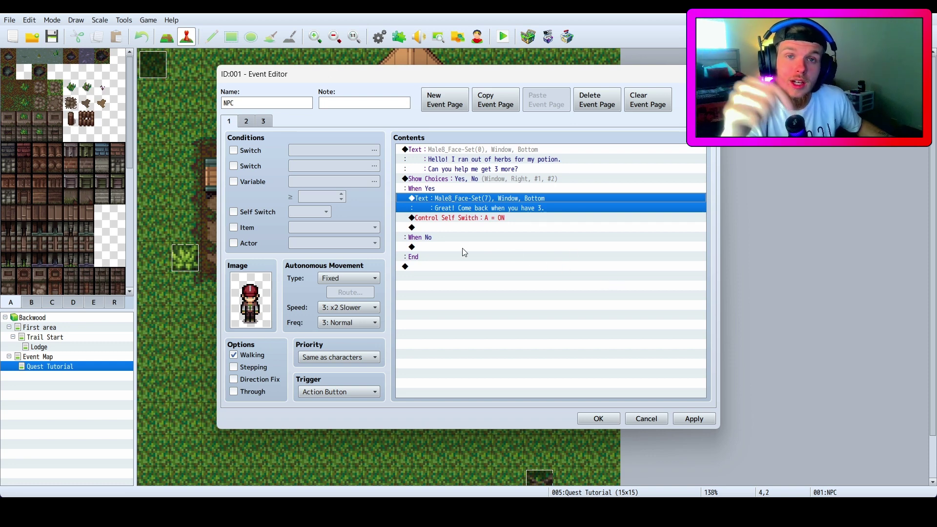
click(247, 121)
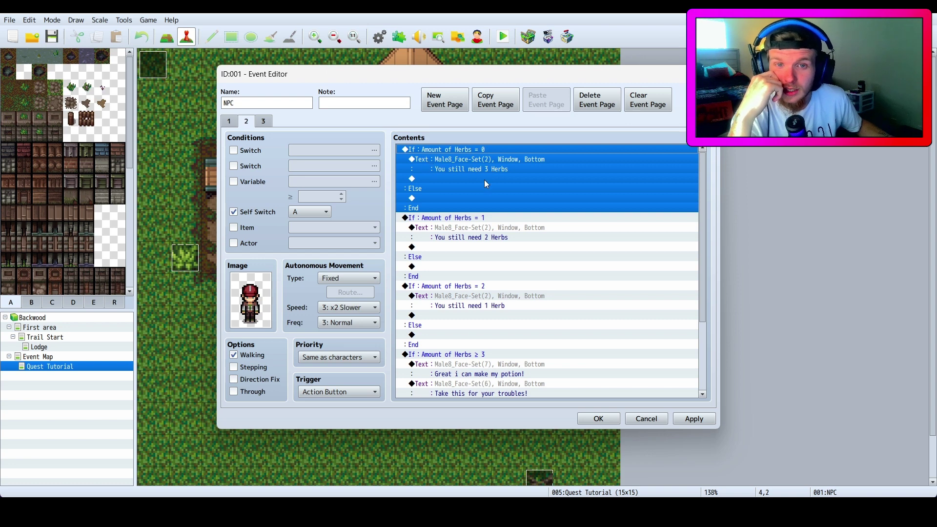
right_click(422, 150)
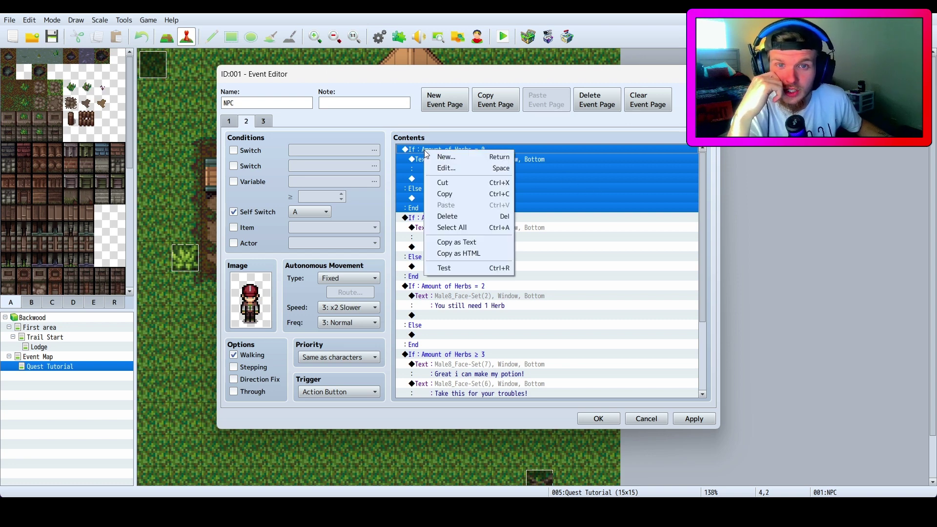
key(Escape)
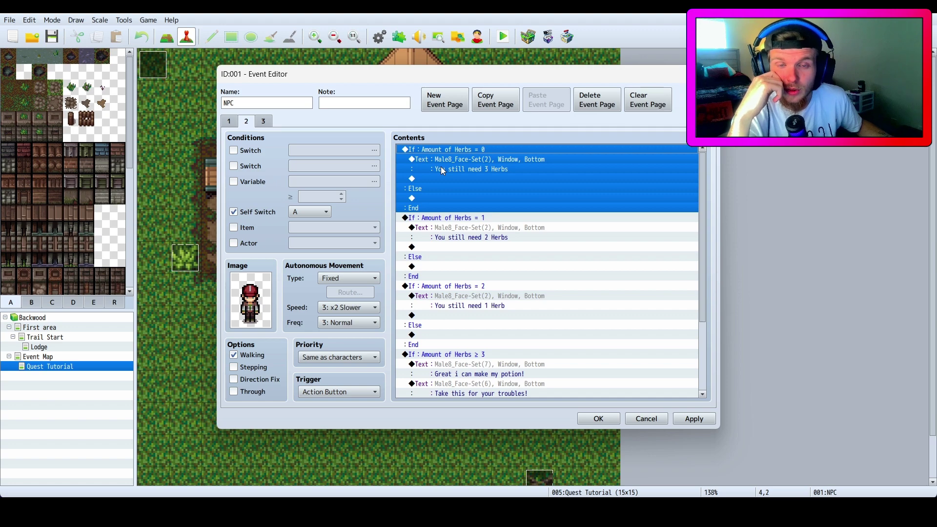
double_click(469, 150)
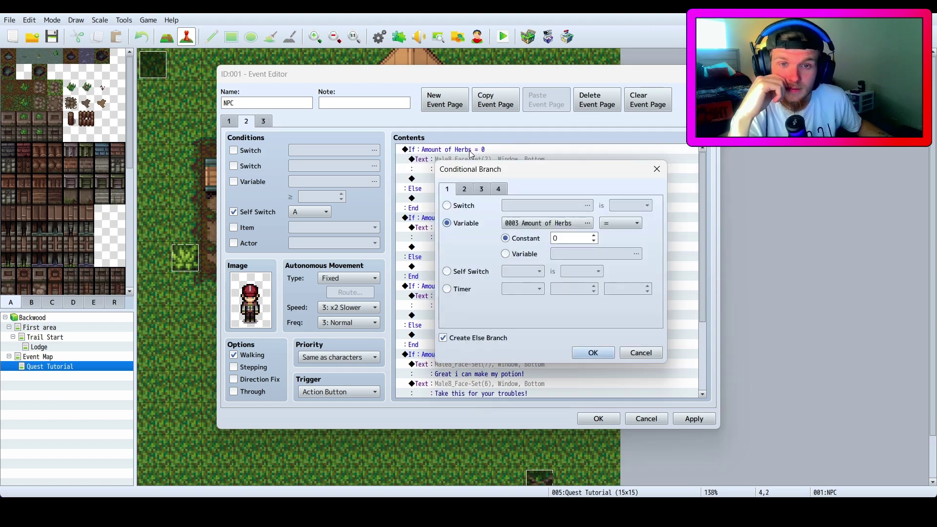
click(530, 222)
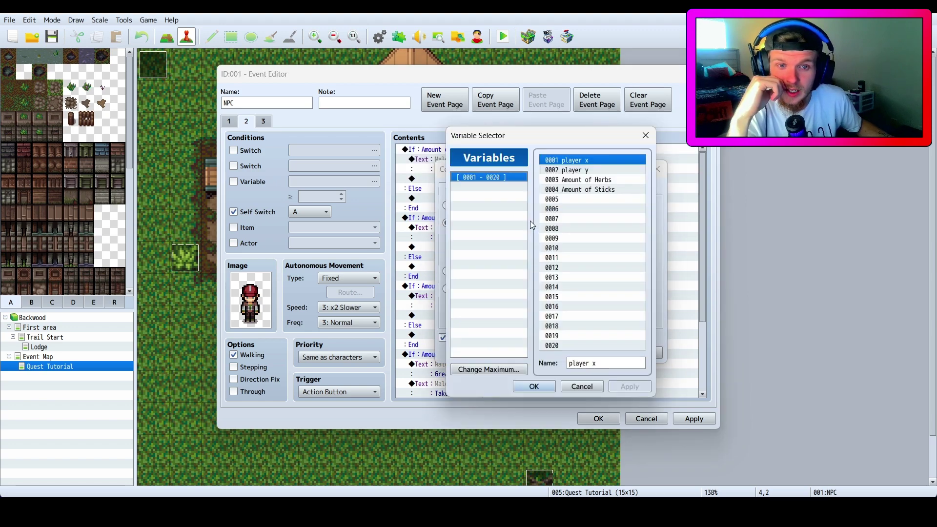
click(586, 200)
click(575, 219)
click(583, 192)
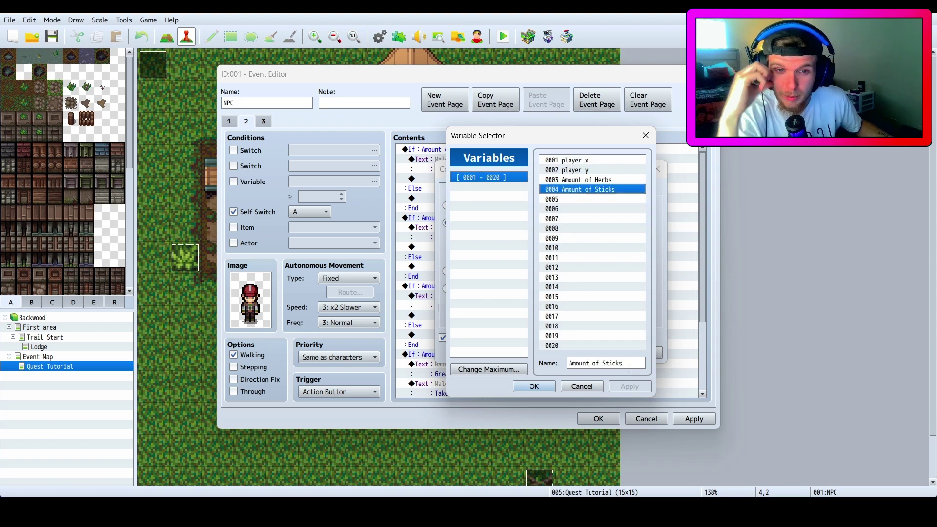
click(607, 181)
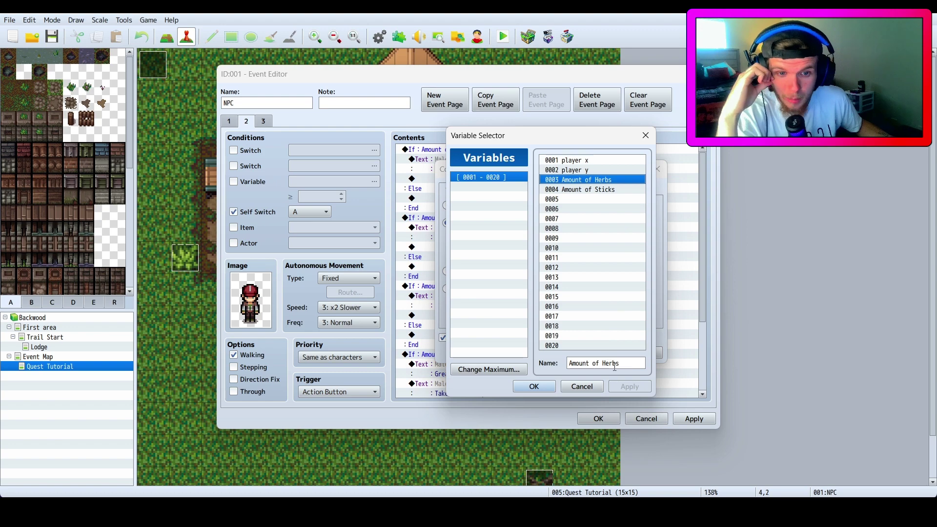
click(534, 386)
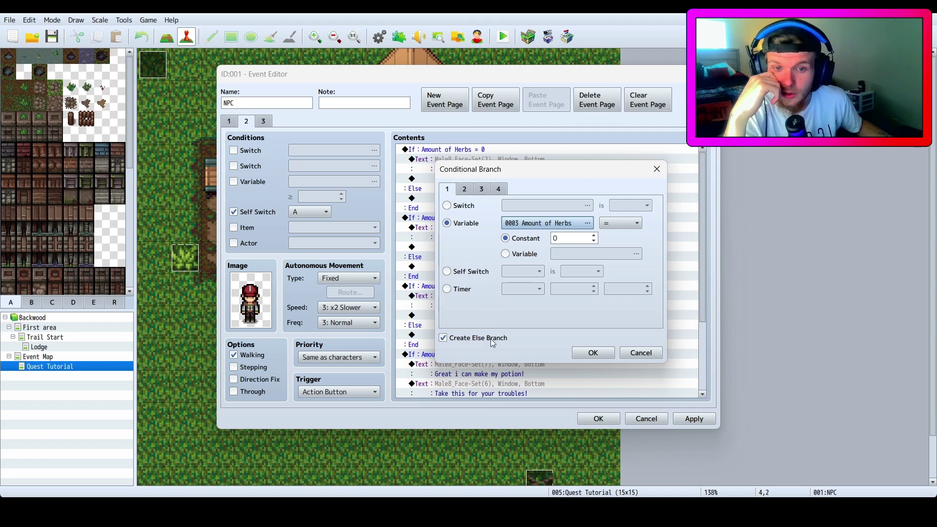
click(590, 352)
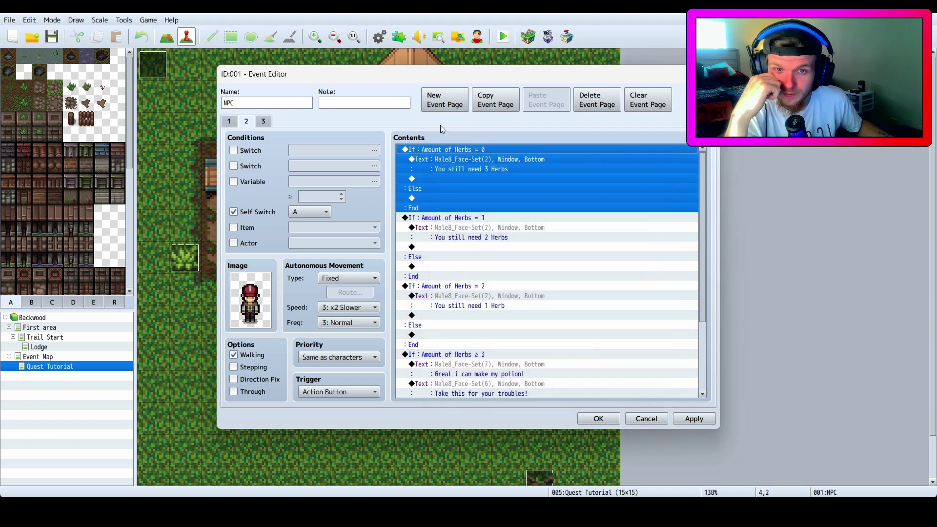
click(452, 188)
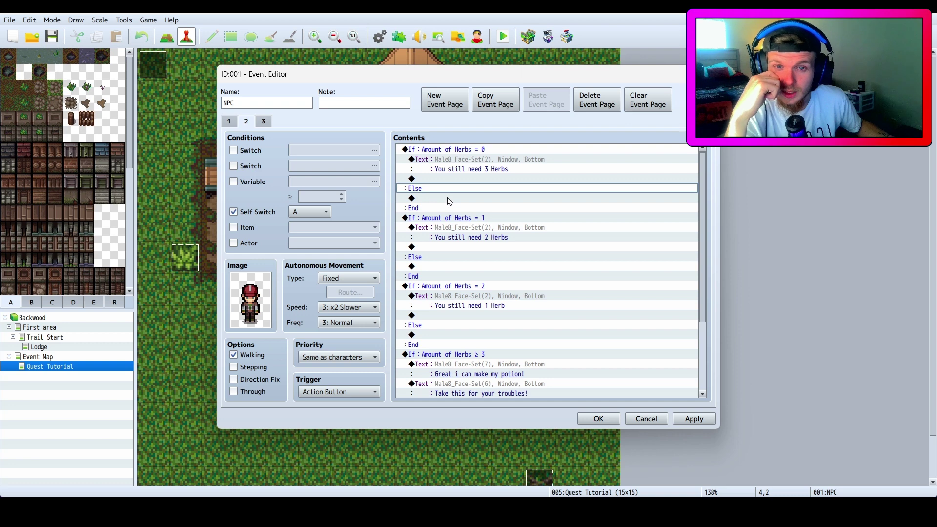
click(449, 198)
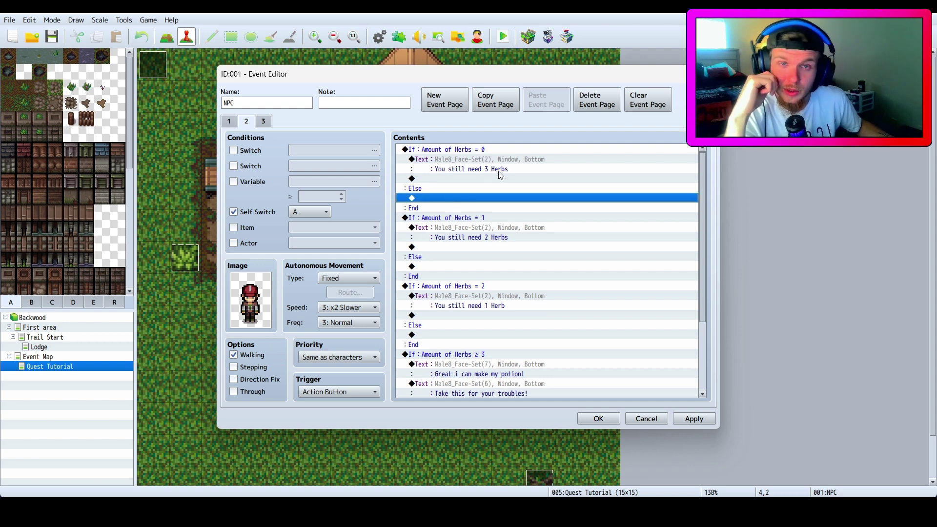
scroll(478, 196, down, 1)
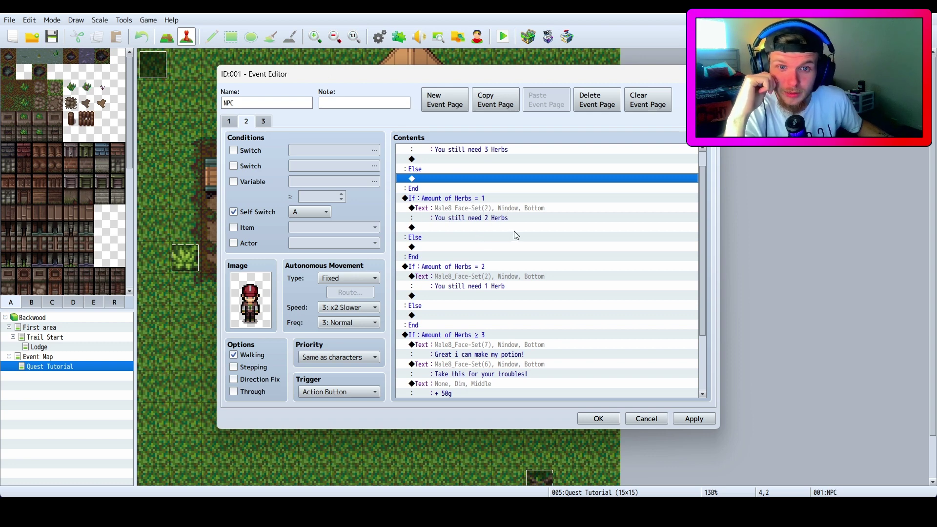
scroll(517, 236, down, 1)
scroll(563, 251, down, 1)
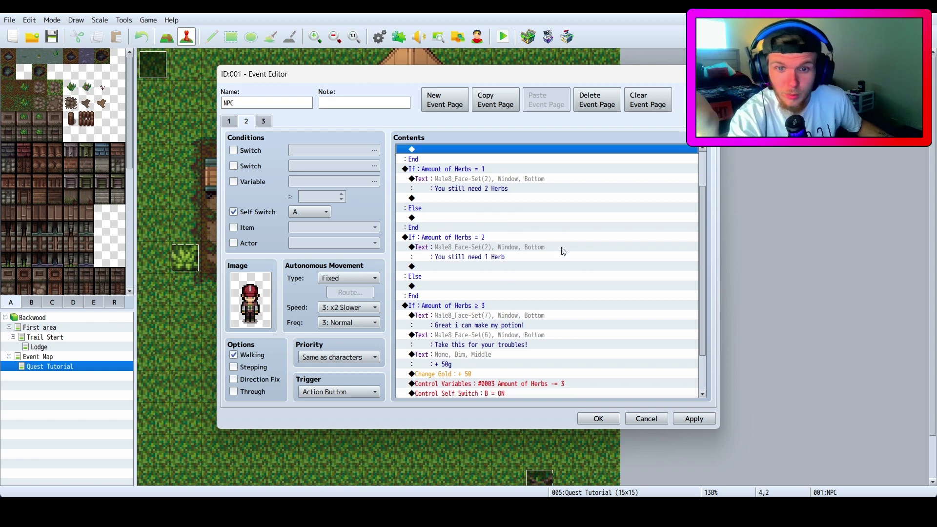
scroll(563, 251, down, 1)
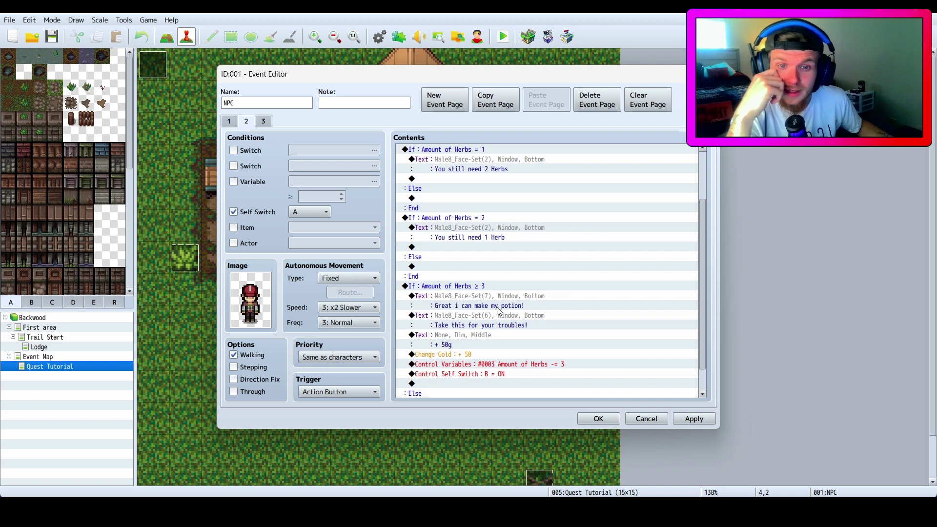
scroll(449, 300, down, 1)
scroll(449, 300, down, 1)
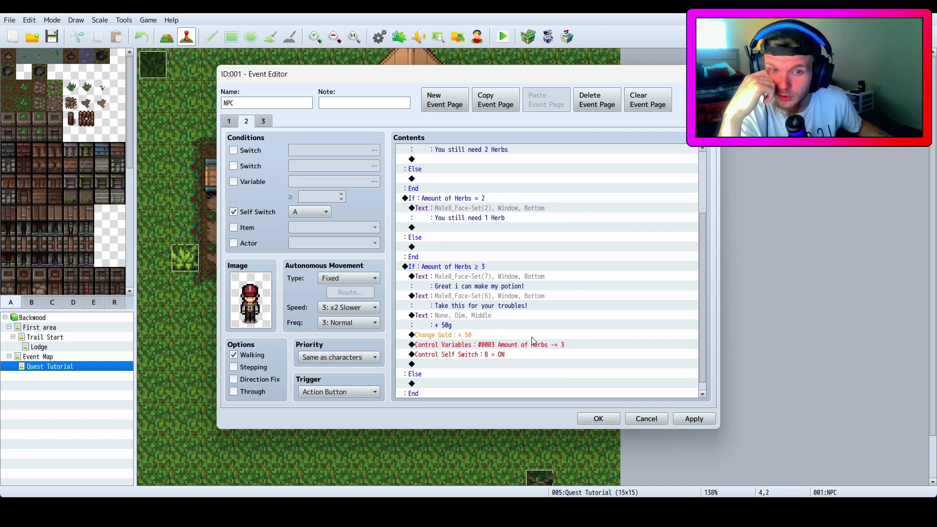
scroll(527, 346, down, 1)
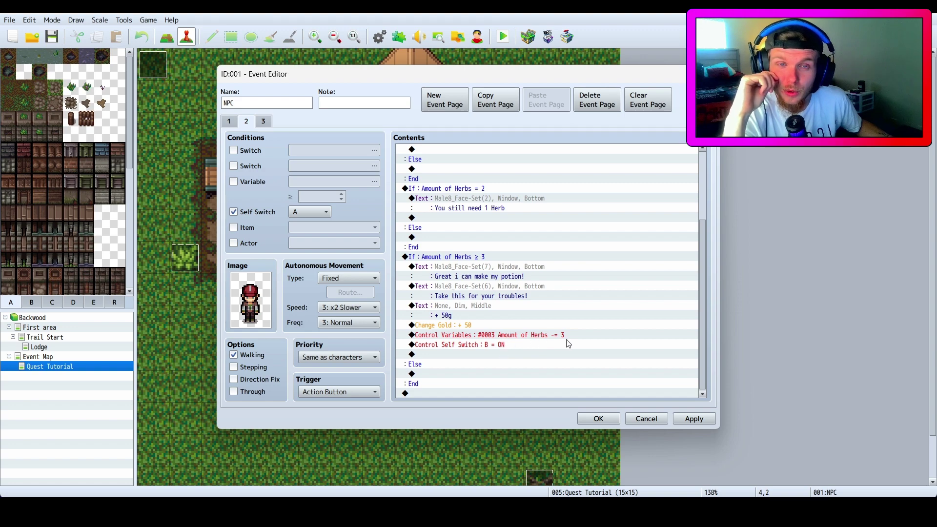
click(597, 420)
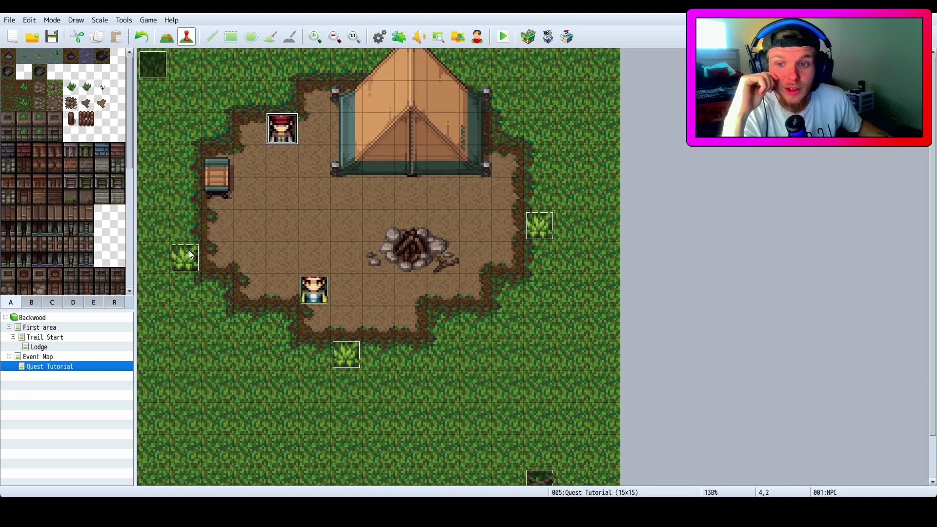
- Set the Herb event's Control Variables to add constant 1 to Amount of Herbs, then close it
double_click(188, 251)
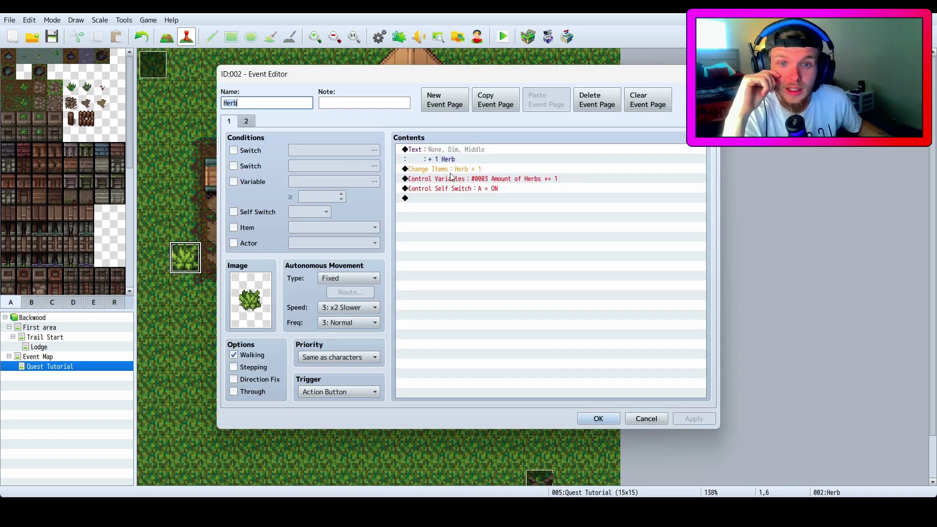
click(512, 181)
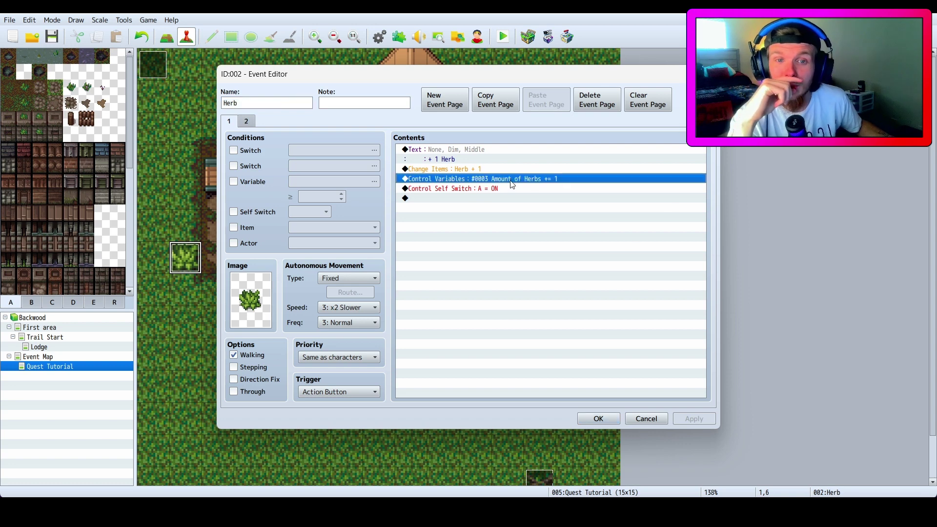
right_click(512, 184)
click(533, 198)
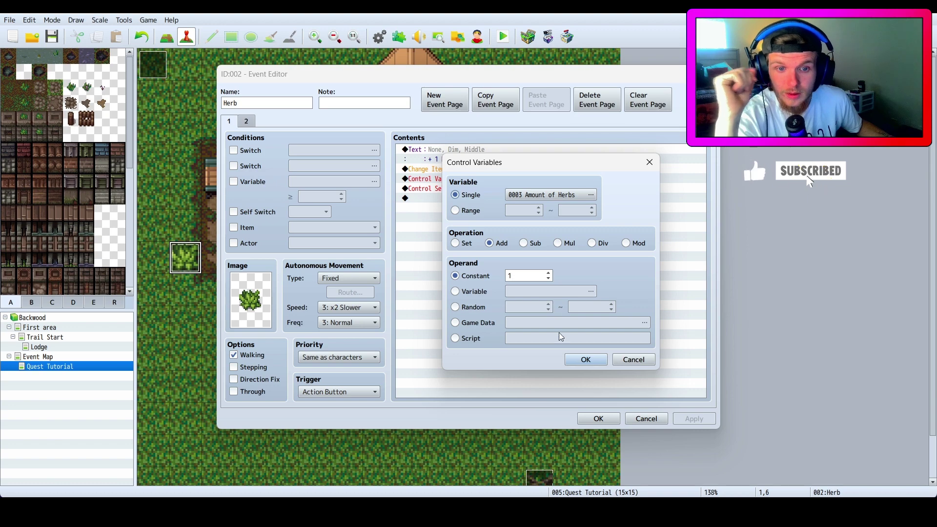
click(585, 359)
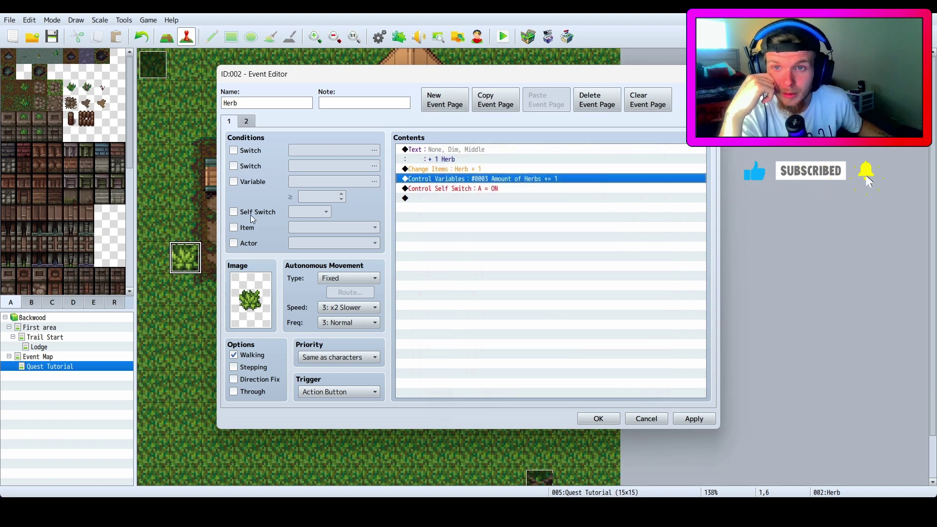
click(438, 169)
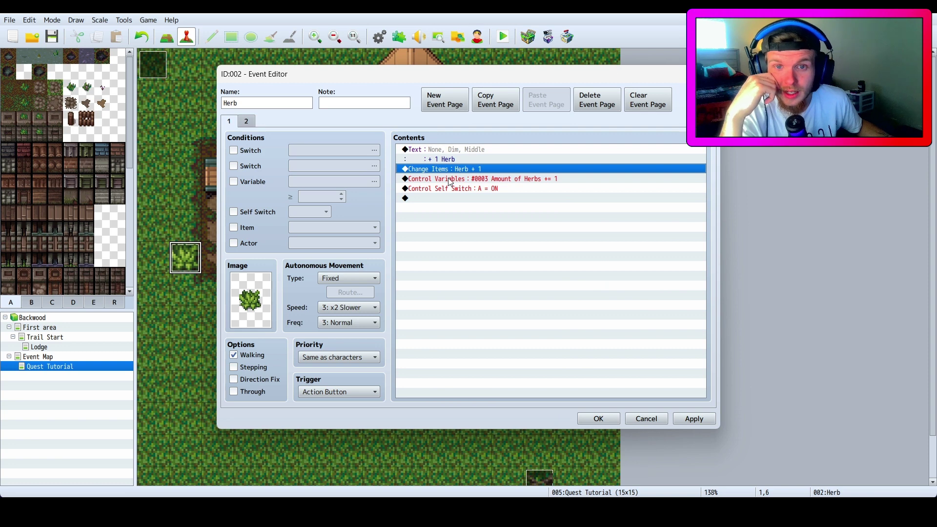
click(448, 178)
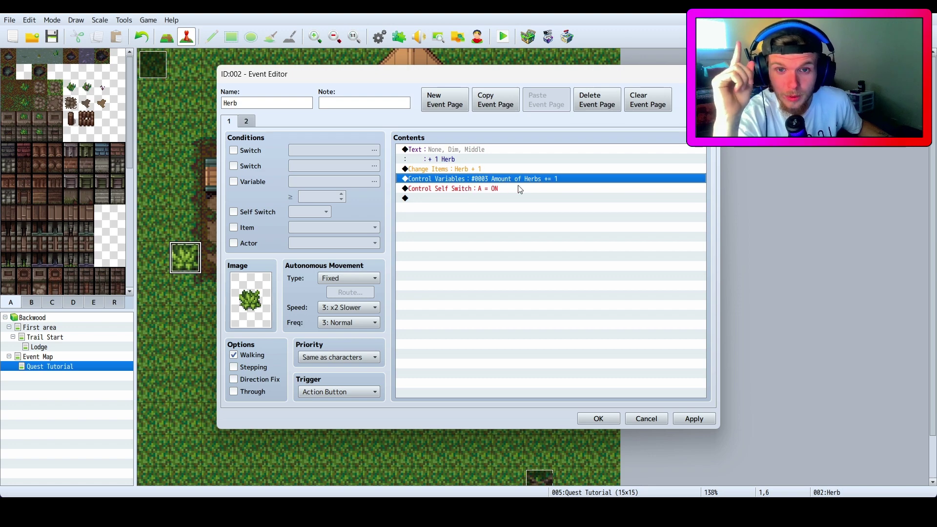
click(599, 419)
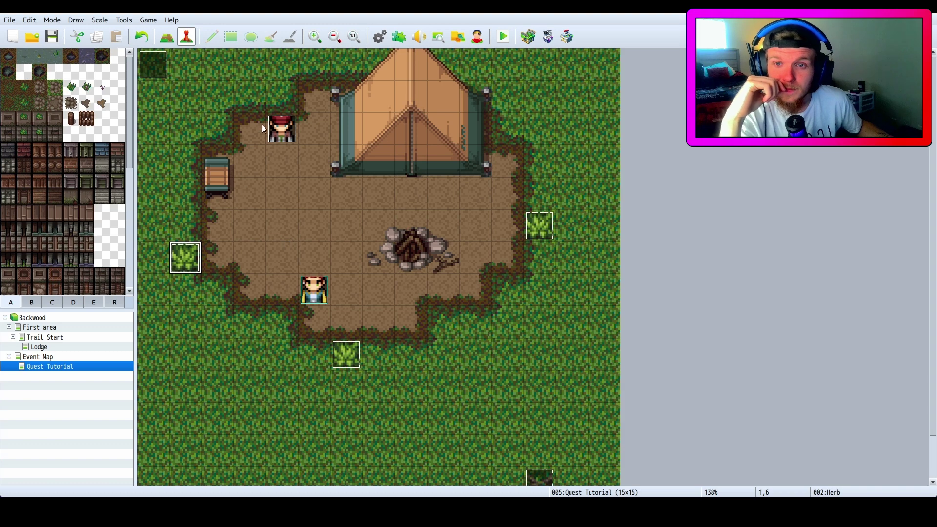
- Reopen the NPC event and scroll to the Amount of Herbs ≥ 3 branch turning self switch B ON
double_click(282, 130)
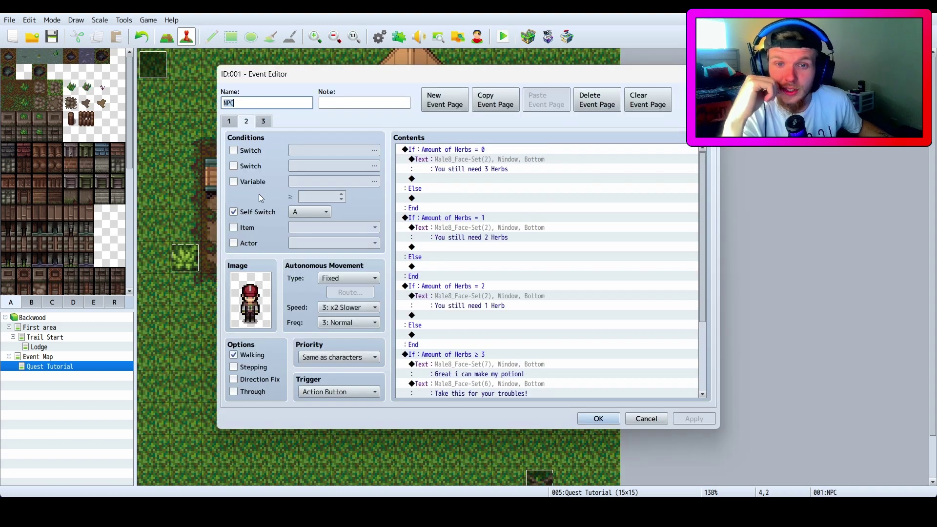
scroll(476, 205, down, 3)
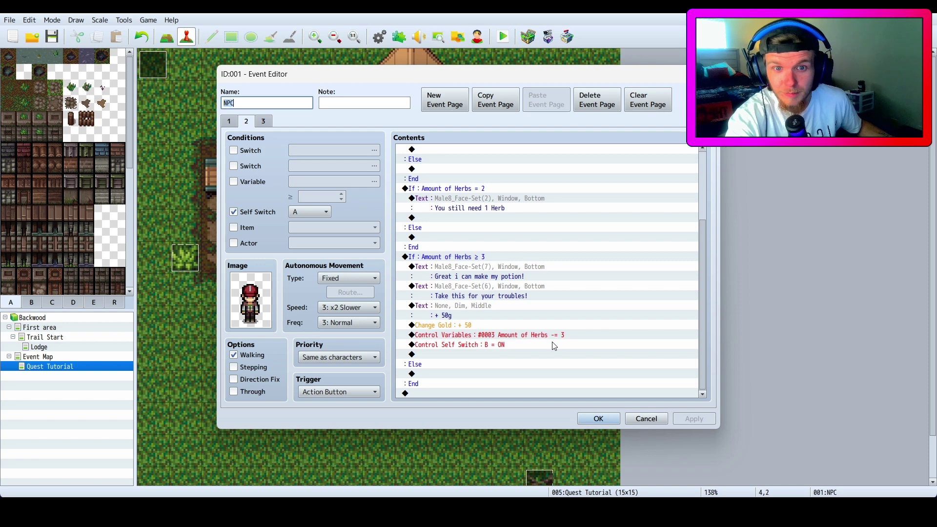
click(450, 352)
click(450, 346)
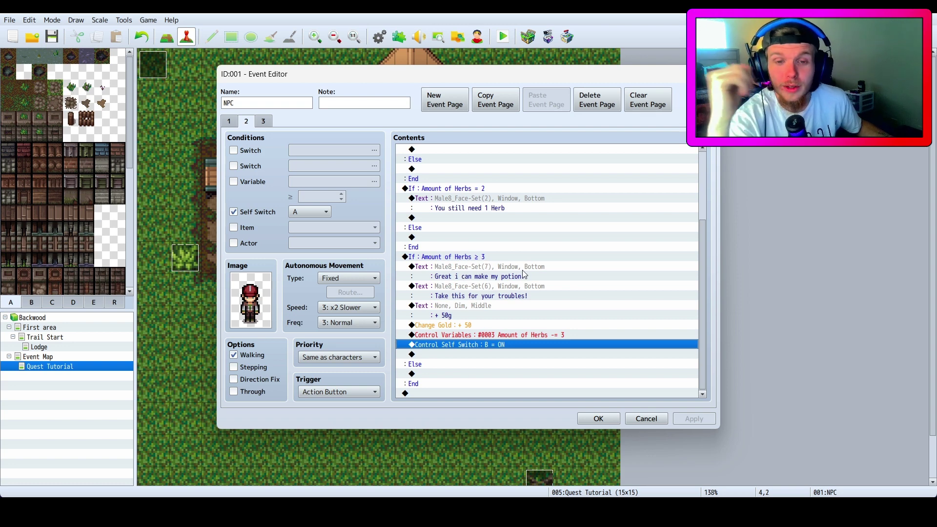
- Look through the NPC's pages 3, 2 and 1, then close the event editor with OK
click(262, 122)
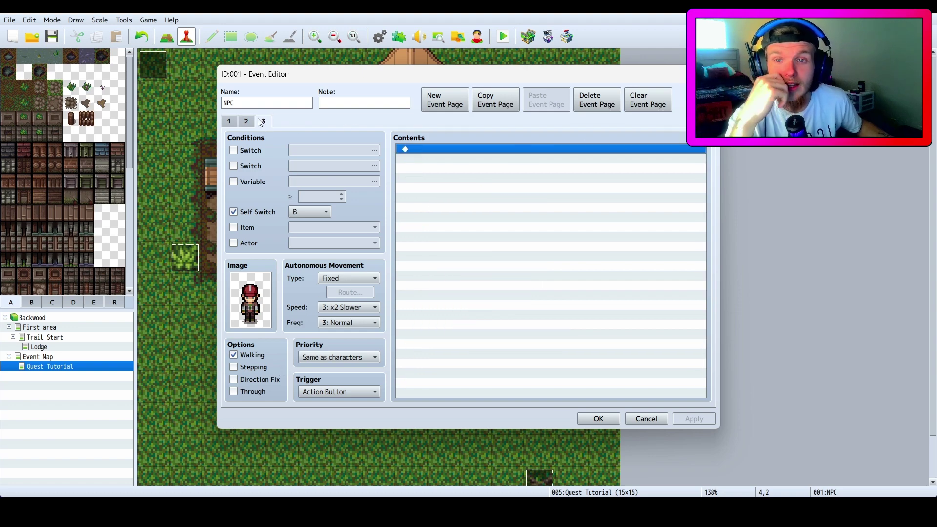
click(246, 121)
click(229, 121)
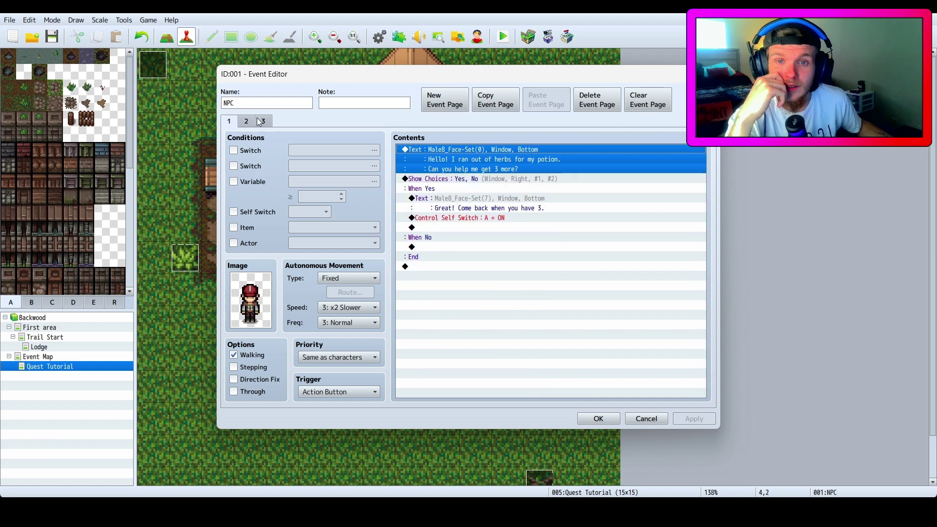
click(600, 420)
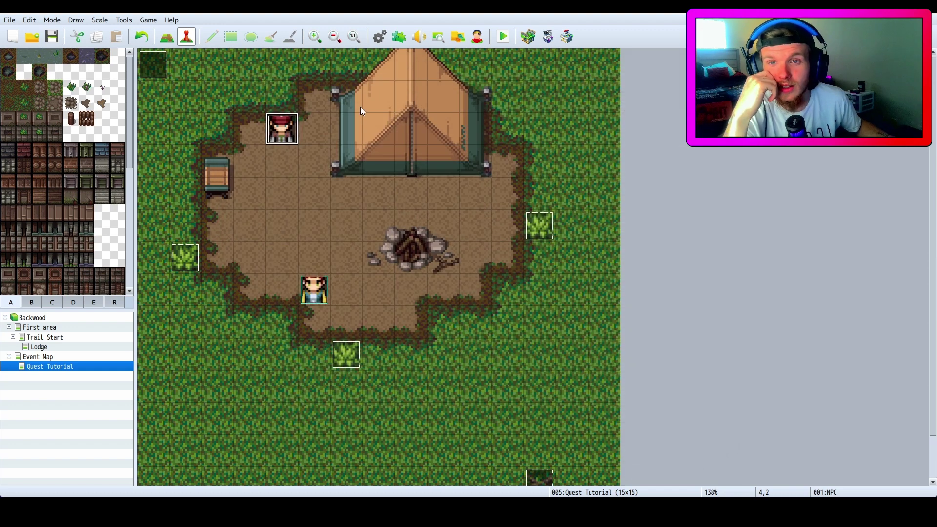
- Save and start a playtest, then talk to the NPC and decline the herb request
click(505, 36)
click(432, 269)
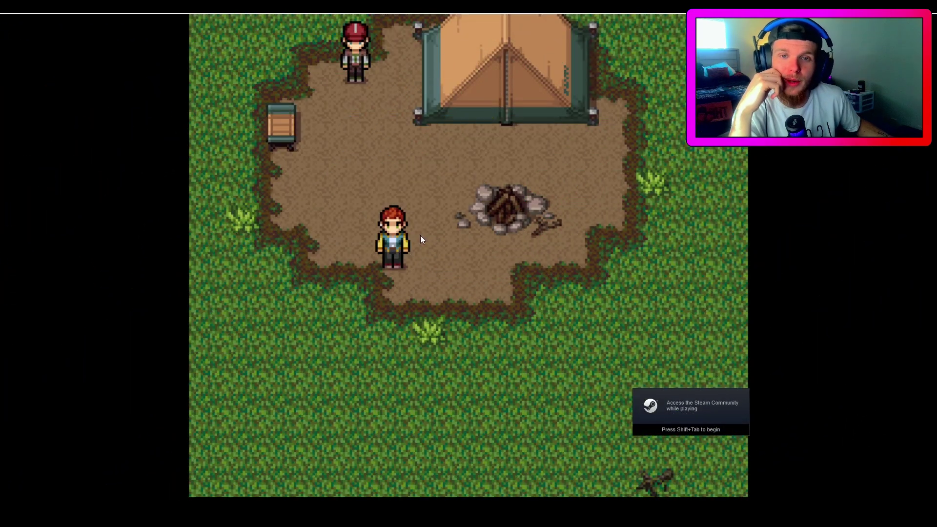
click(397, 180)
click(356, 106)
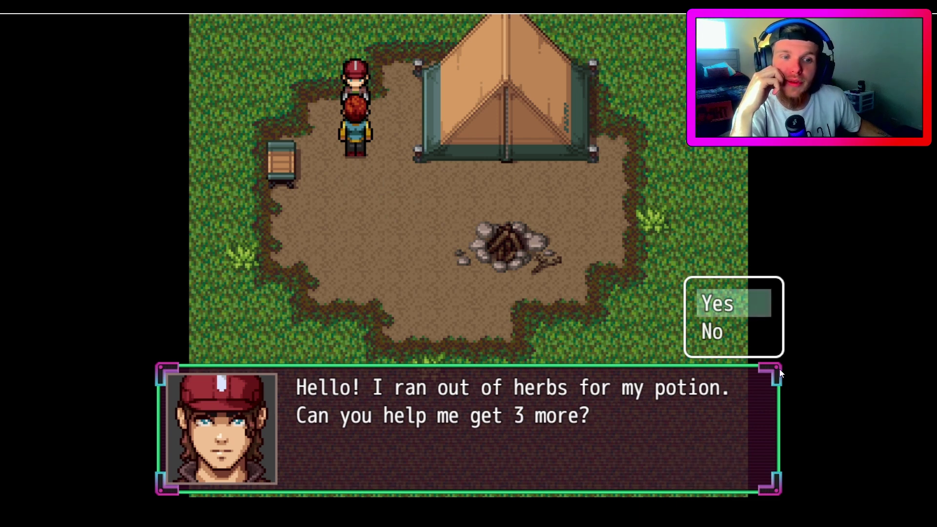
click(756, 335)
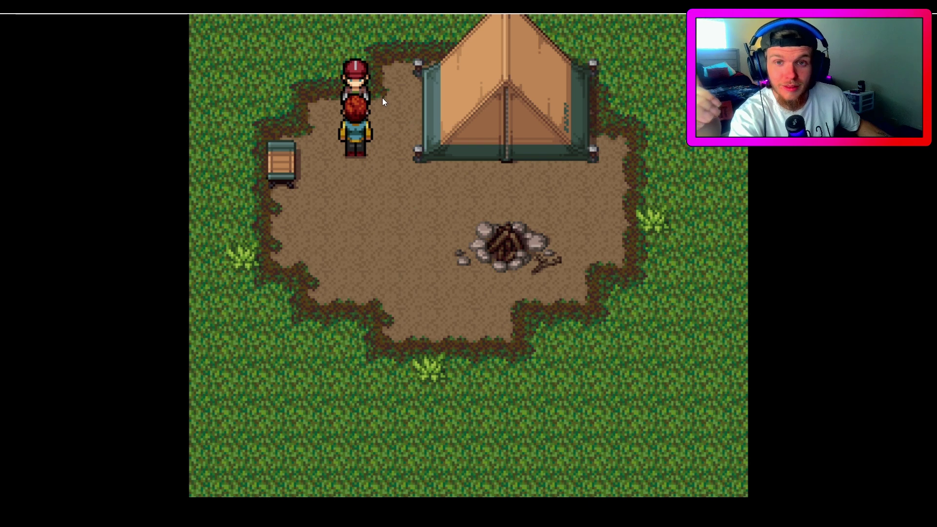
- Talk to the NPC again, accept the quest, and get the 'You still need 3 Herbs' reply
click(364, 92)
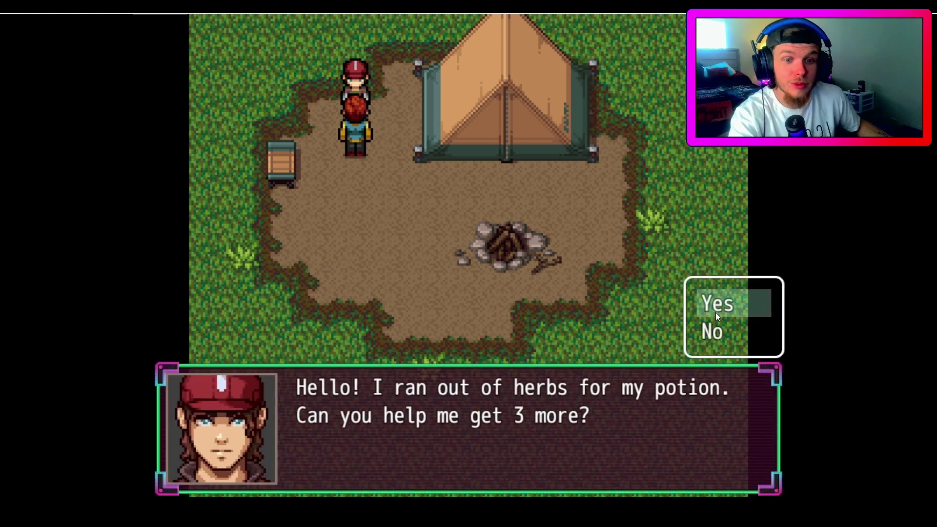
click(749, 303)
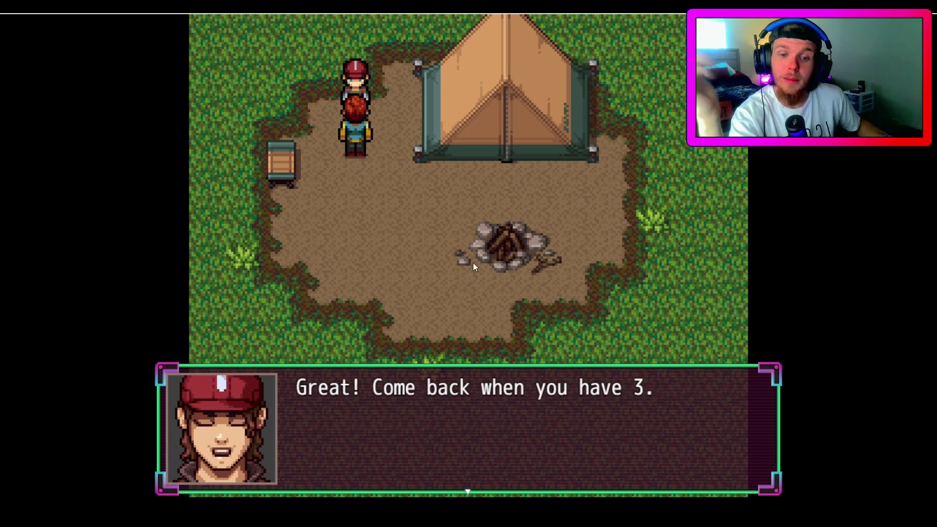
click(461, 243)
click(361, 86)
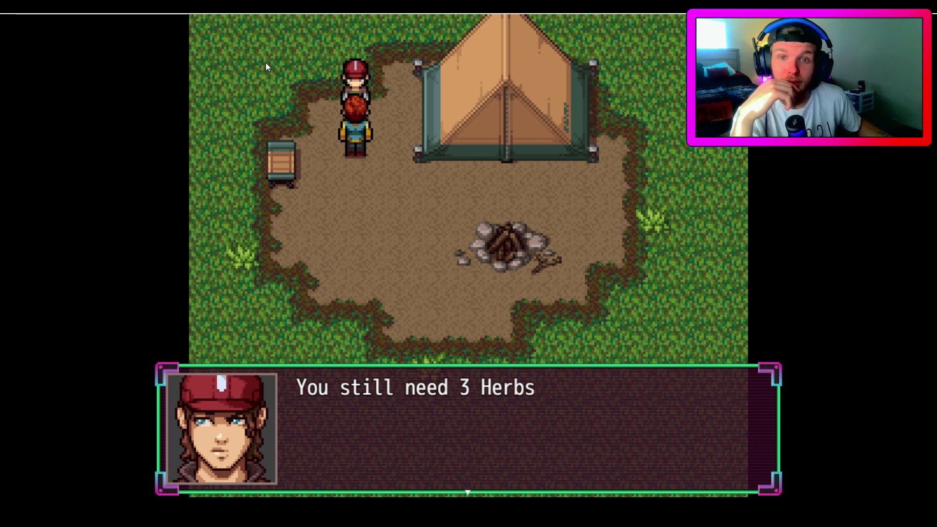
- Collect herbs and check progress with the NPC, which reports 2 Herbs
click(331, 107)
click(262, 262)
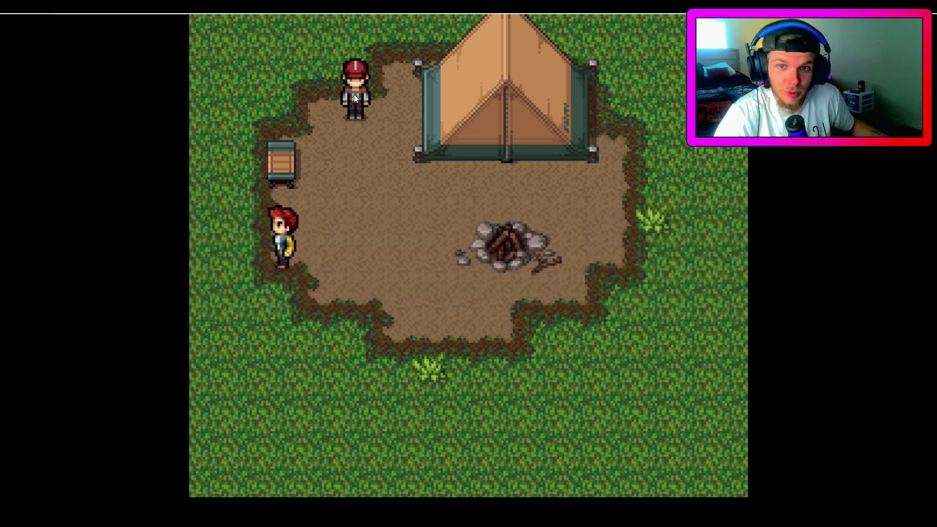
click(357, 97)
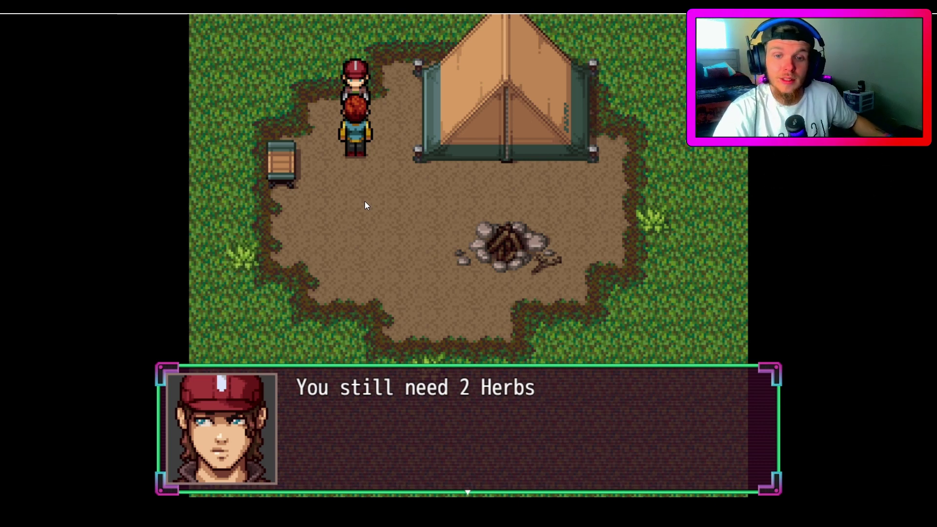
click(538, 377)
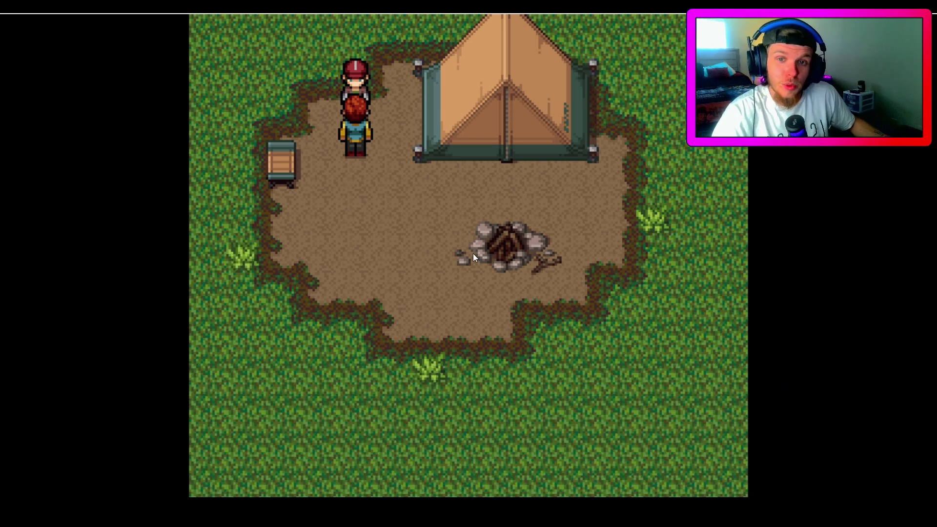
click(418, 323)
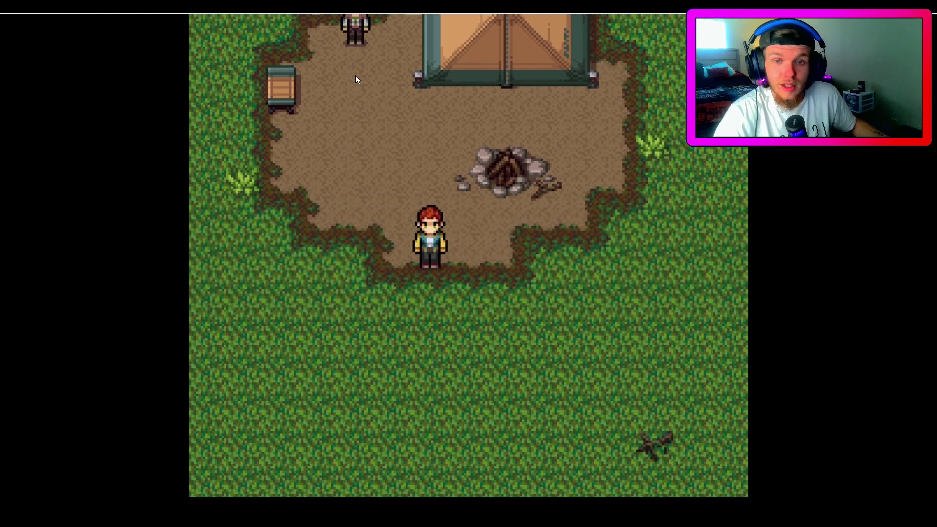
click(355, 75)
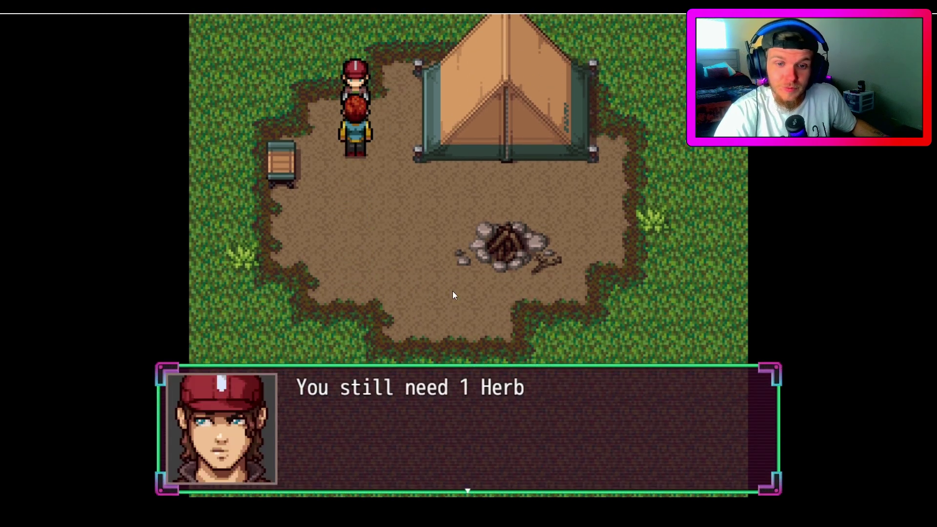
click(385, 215)
click(506, 192)
- Pick up the last herb by the clearing's edge and turn the herbs in for +50g
click(614, 221)
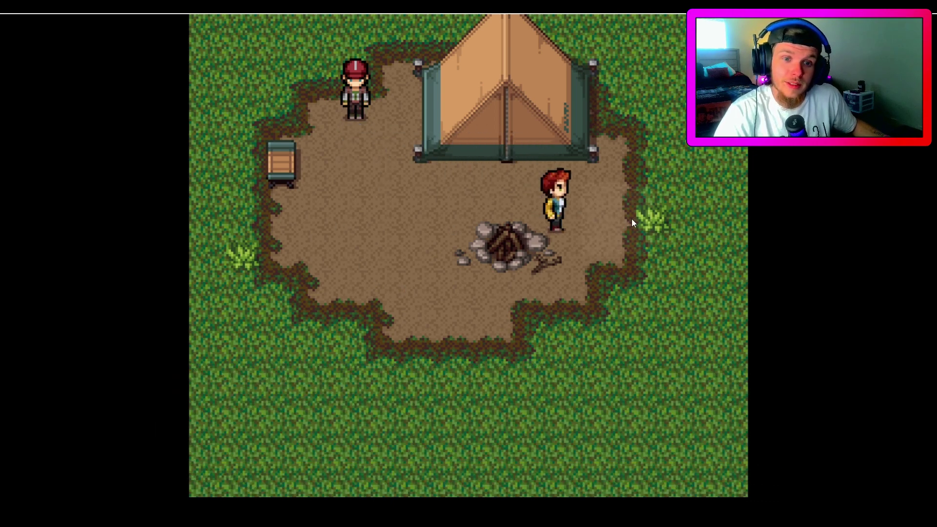
click(654, 218)
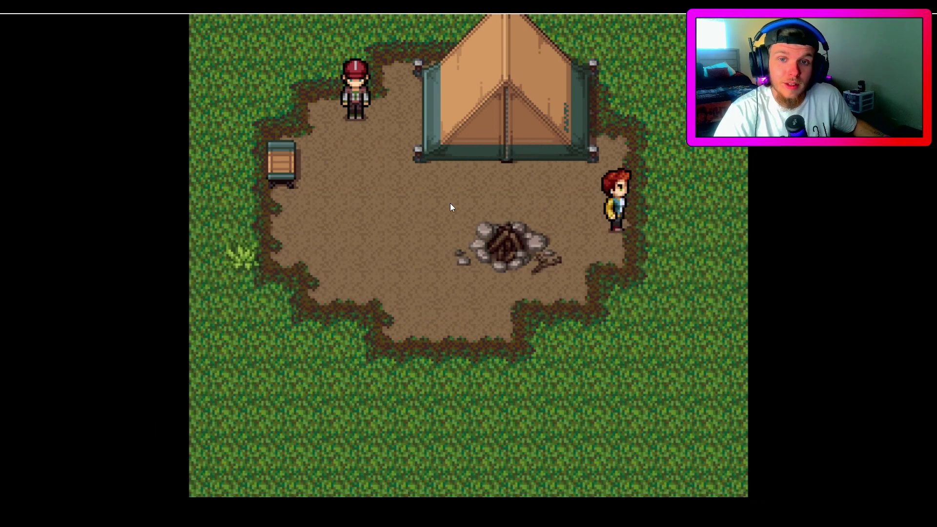
click(361, 162)
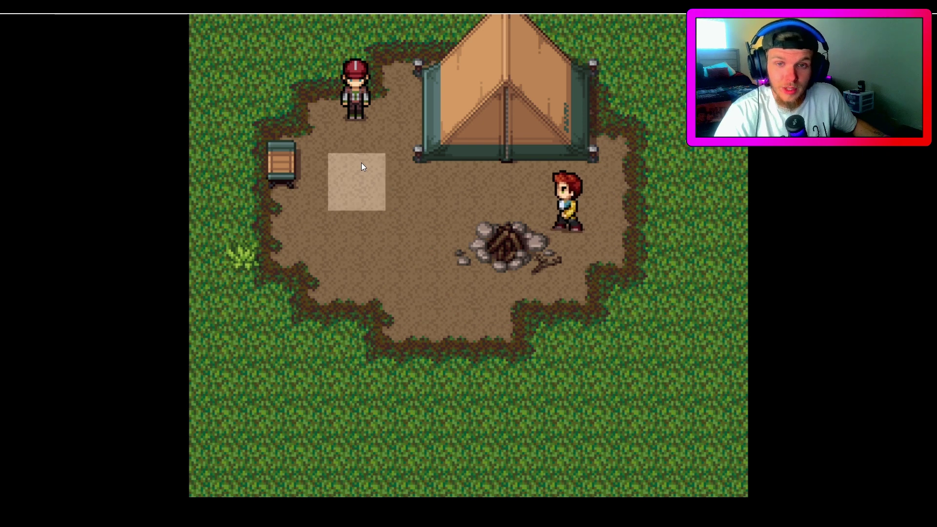
click(363, 99)
click(411, 209)
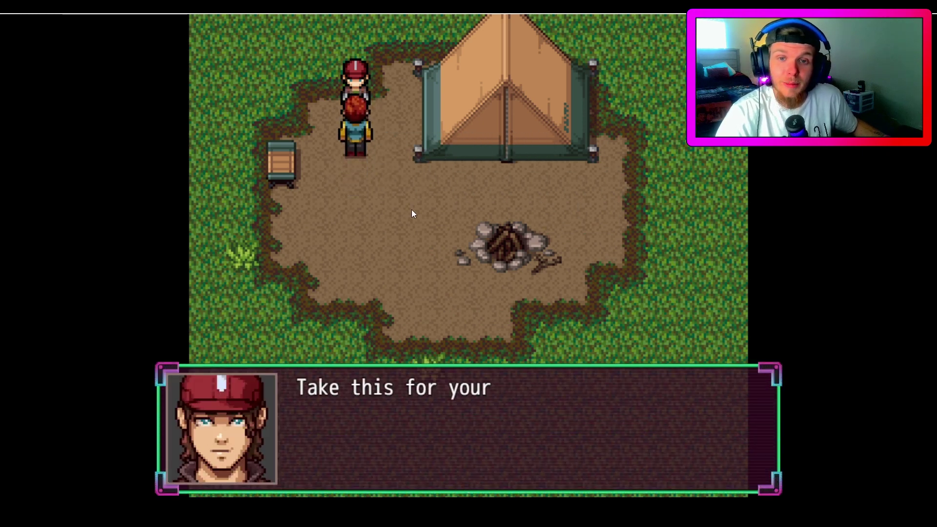
click(411, 209)
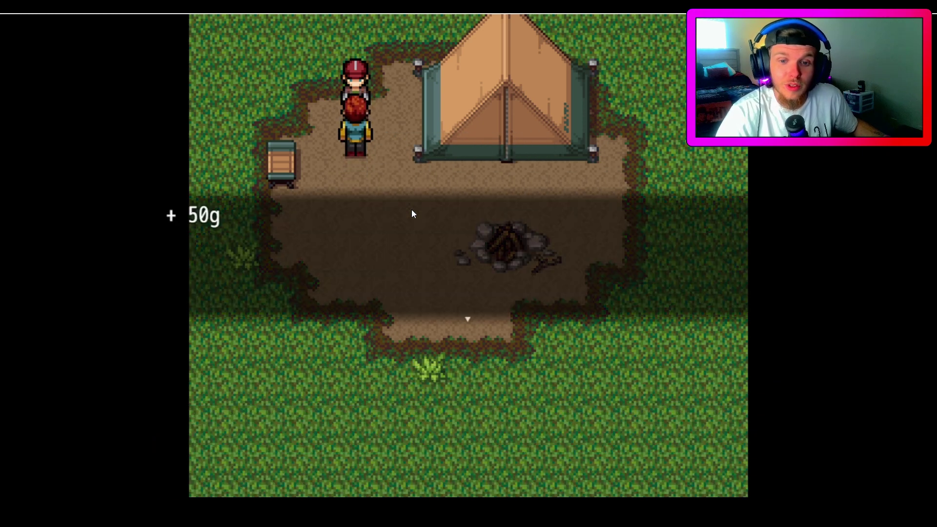
click(328, 271)
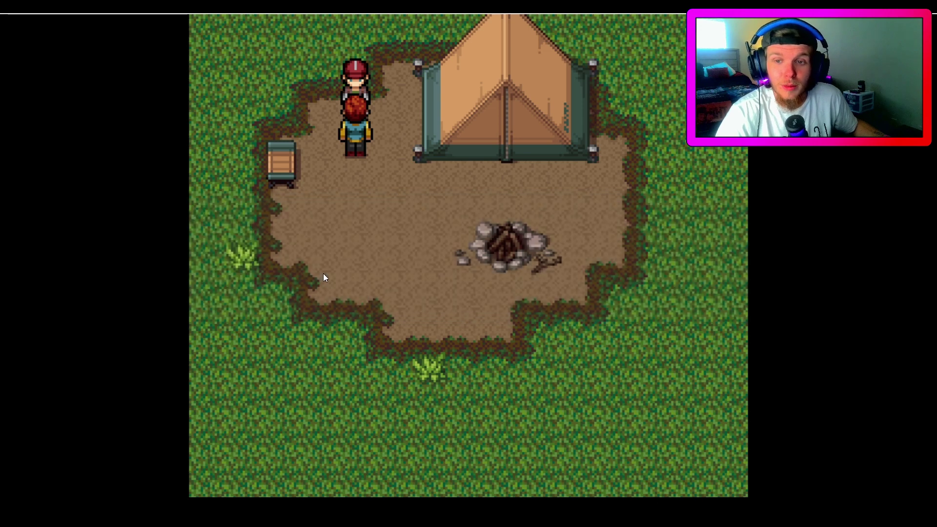
- Check the Item menu still lists 3 Herbs after the reward, then end the playtest
right_click(394, 237)
click(283, 42)
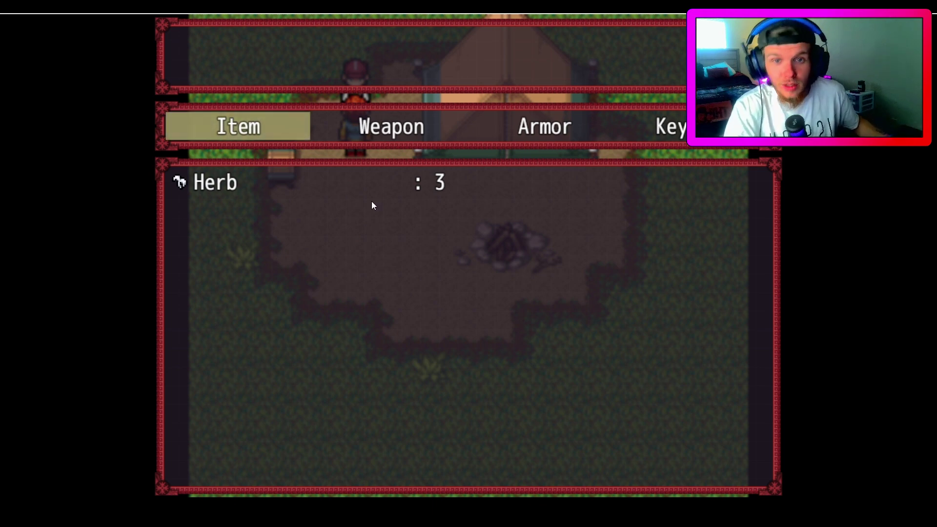
key(Escape)
key(Escape)
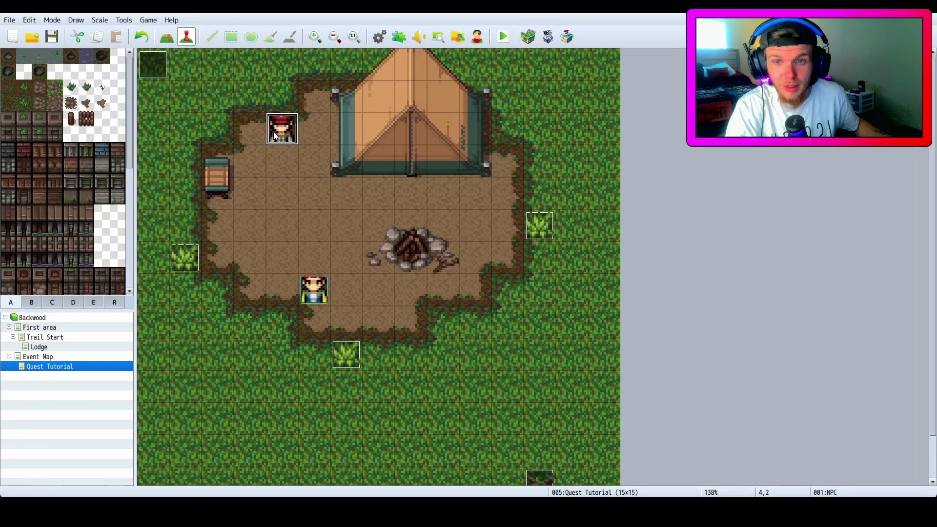
- Reopen the NPC event and pick the spot on page 2 above Control Self Switch B
double_click(273, 131)
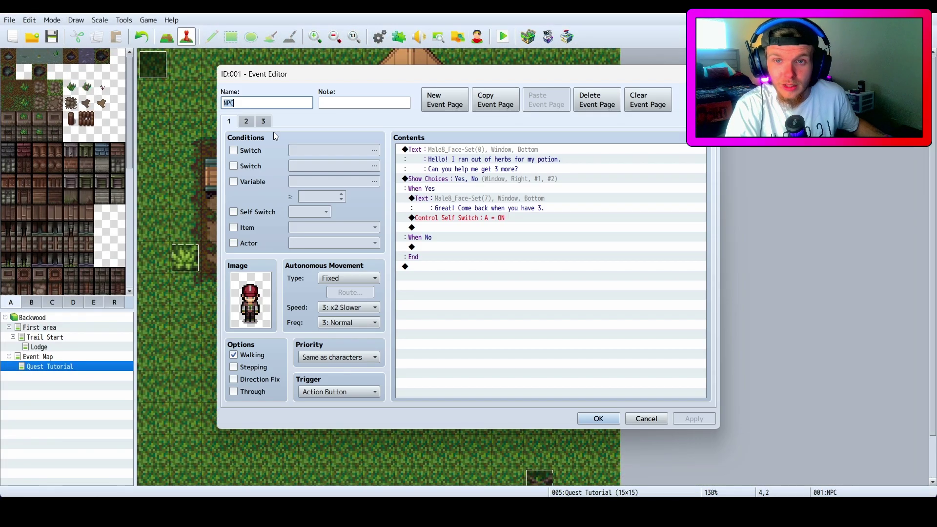
click(264, 121)
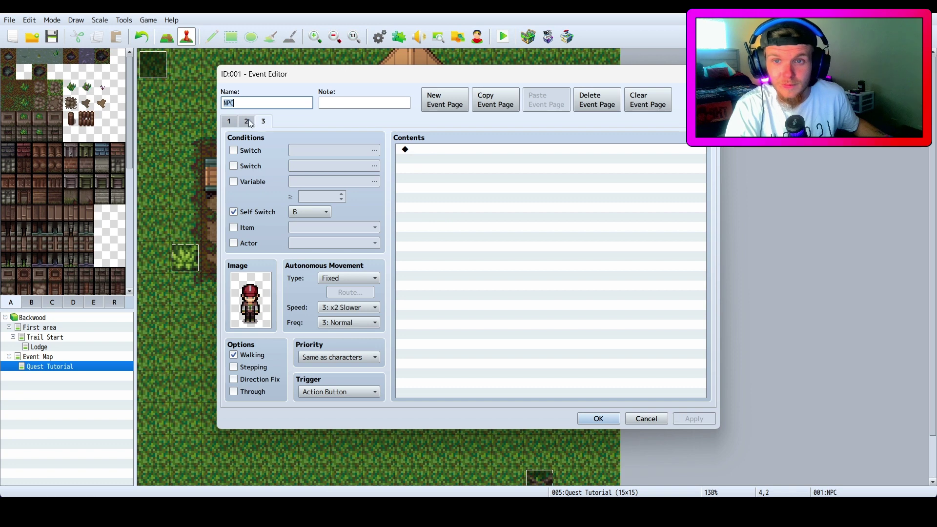
click(246, 121)
scroll(507, 333, down, 5)
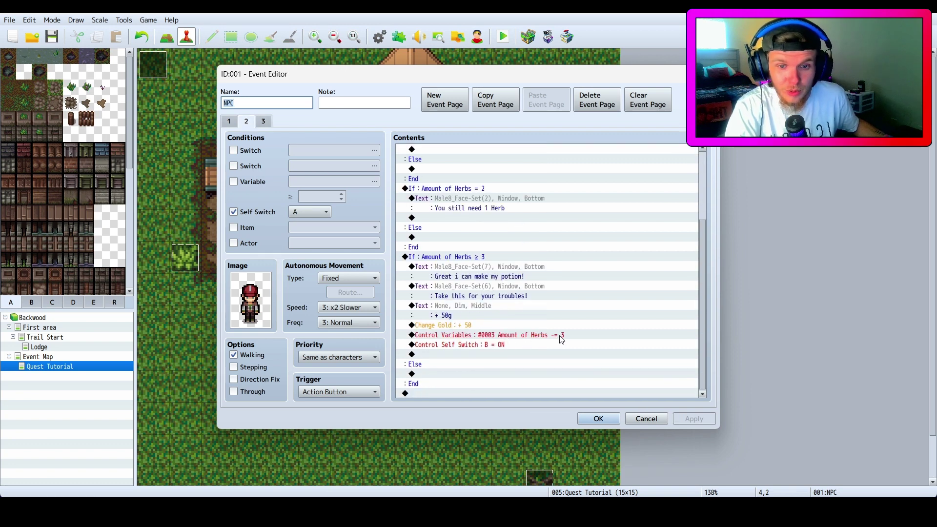
click(508, 341)
- Insert Change Items: Herb, Decrease, Constant 3 before the self switch B command
right_click(508, 341)
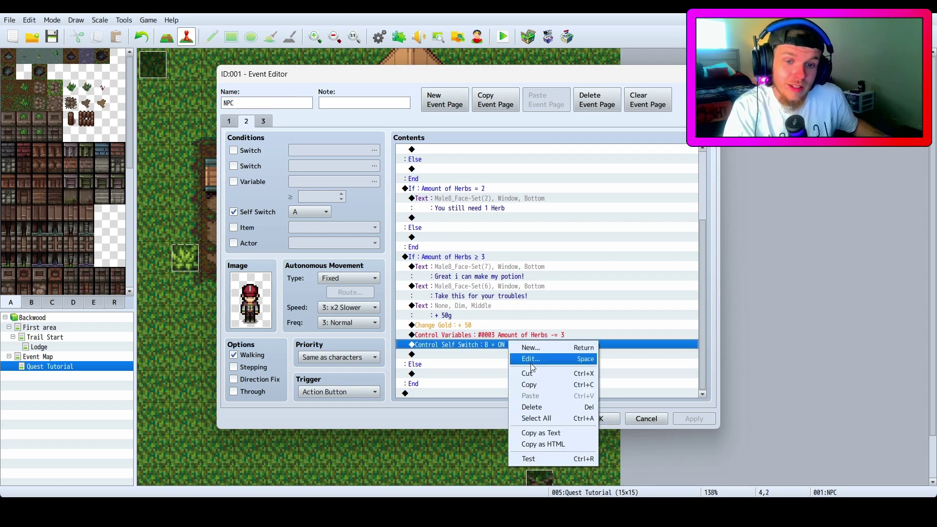
click(533, 348)
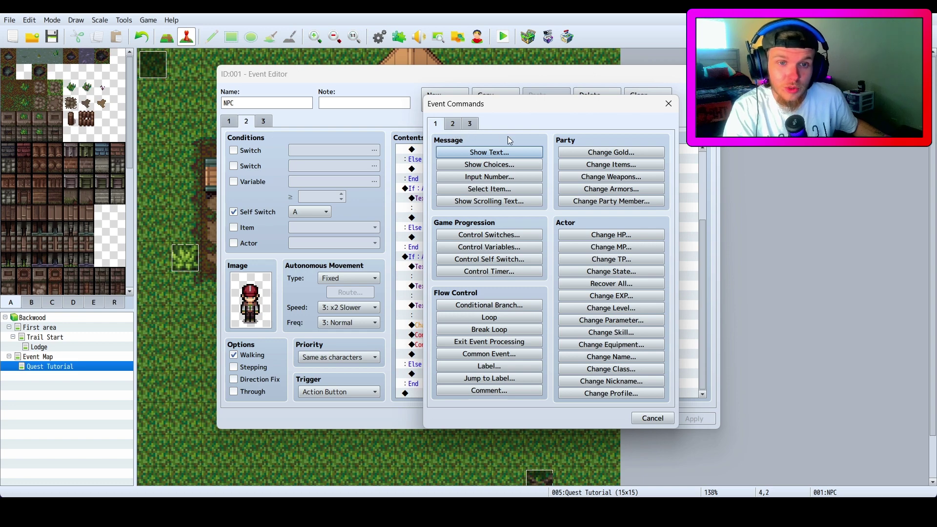
click(598, 170)
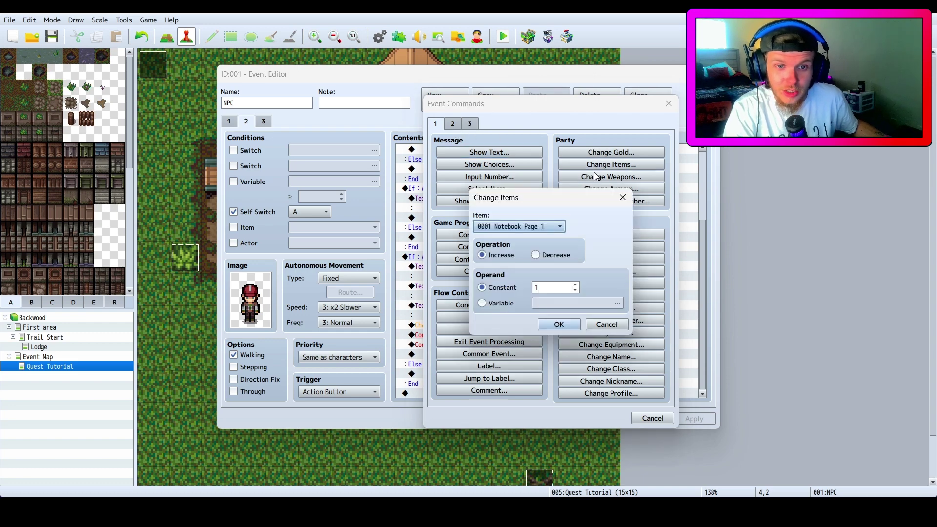
click(556, 227)
click(537, 274)
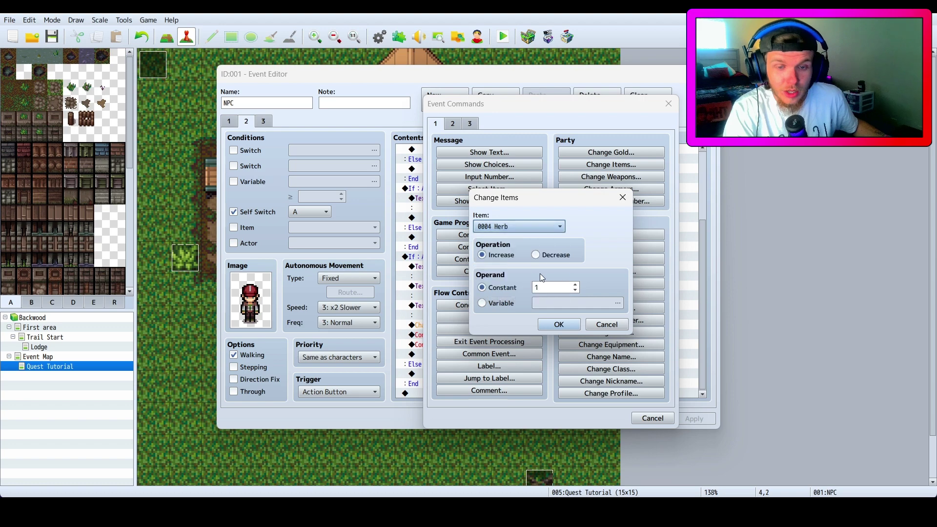
click(537, 255)
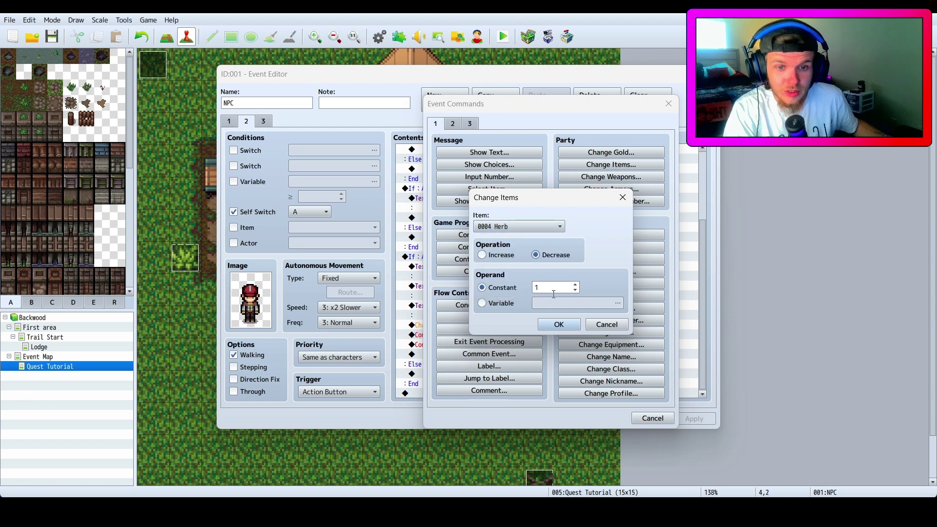
click(554, 292)
click(557, 325)
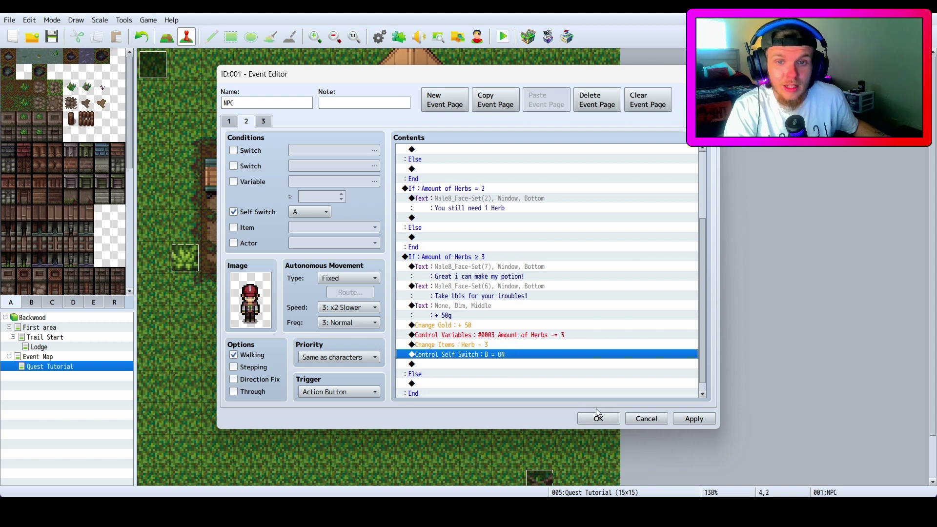
click(230, 122)
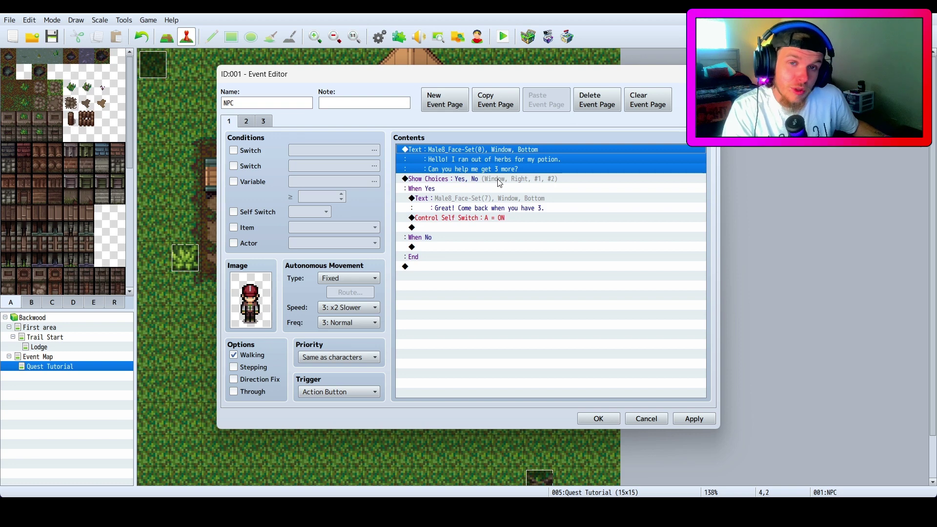
click(461, 180)
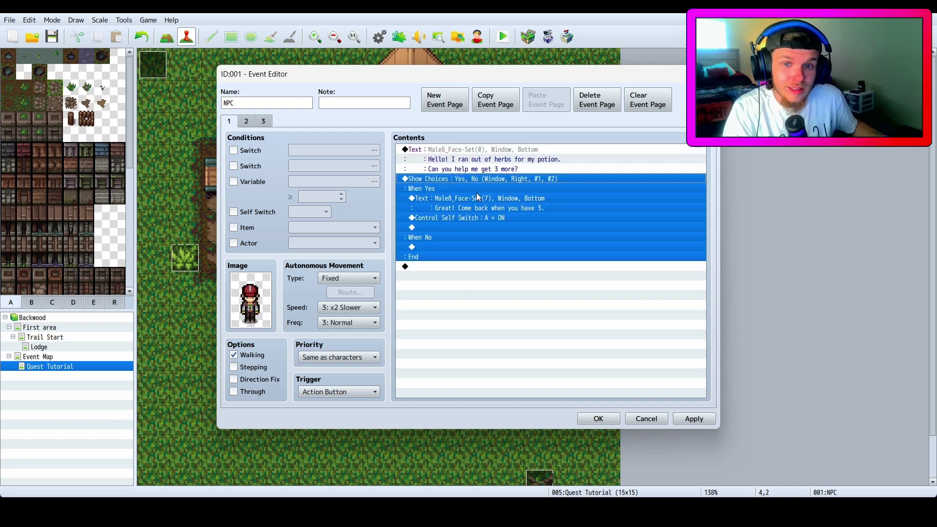
click(423, 200)
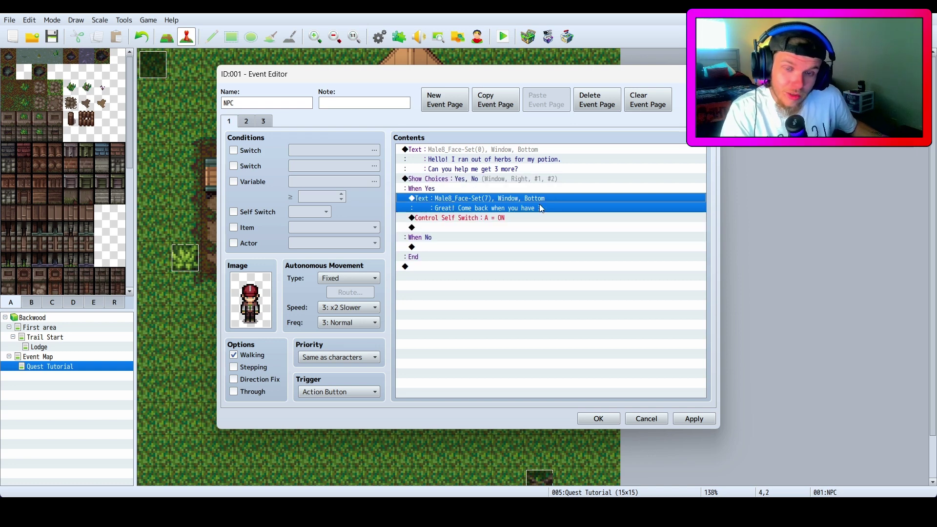
click(502, 218)
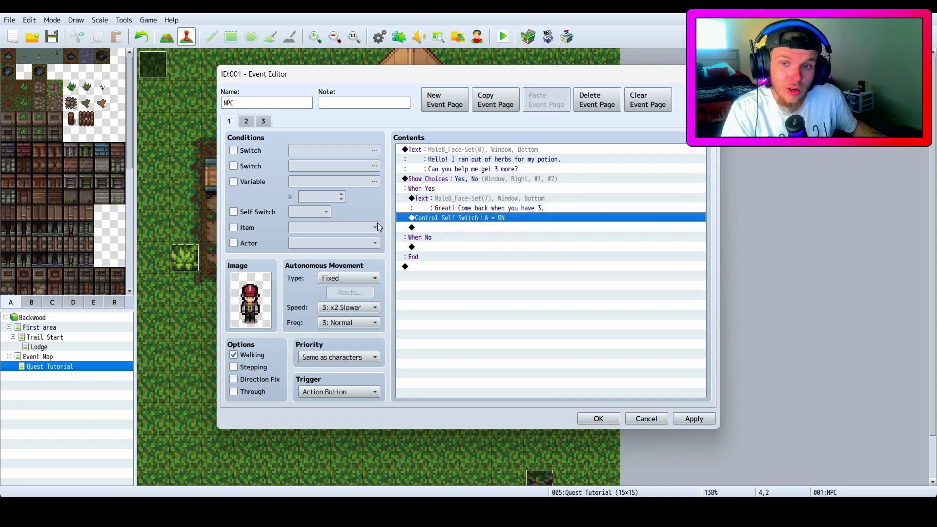
click(246, 121)
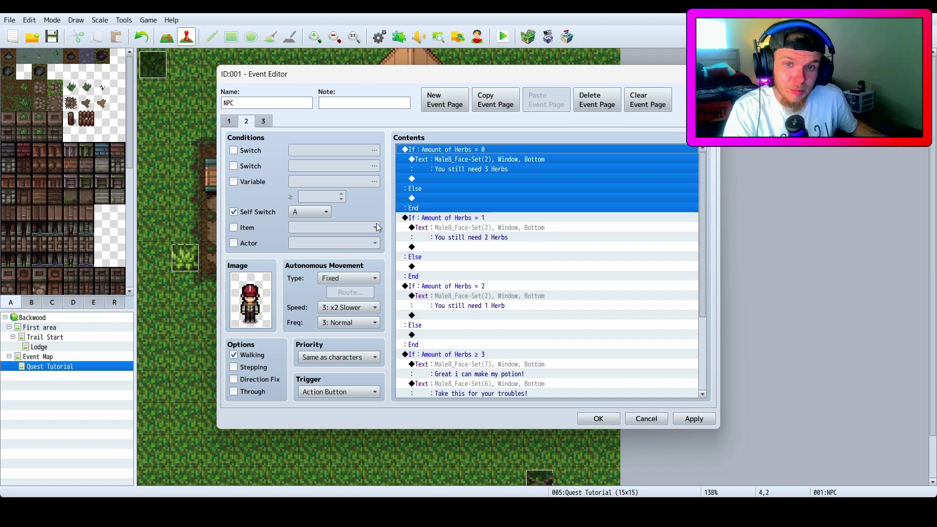
scroll(429, 220, down, 2)
scroll(445, 259, up, 1)
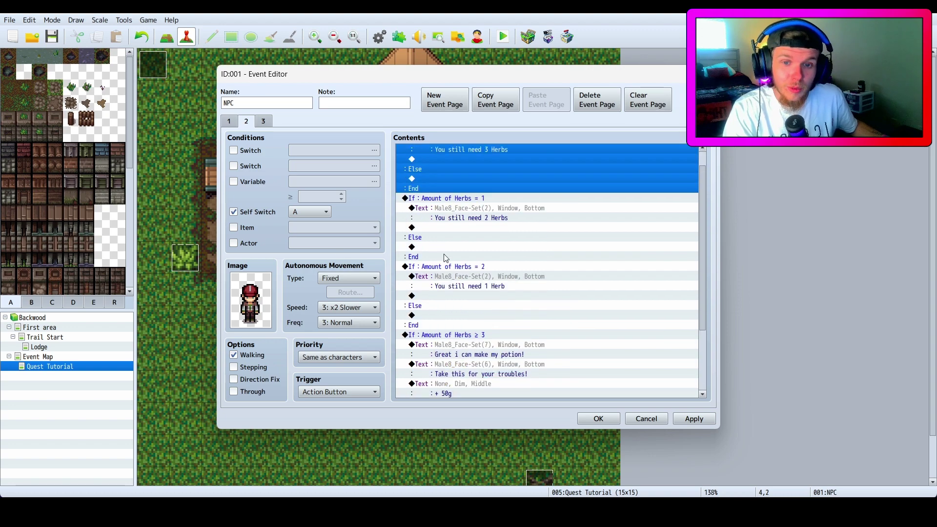
scroll(448, 248, up, 1)
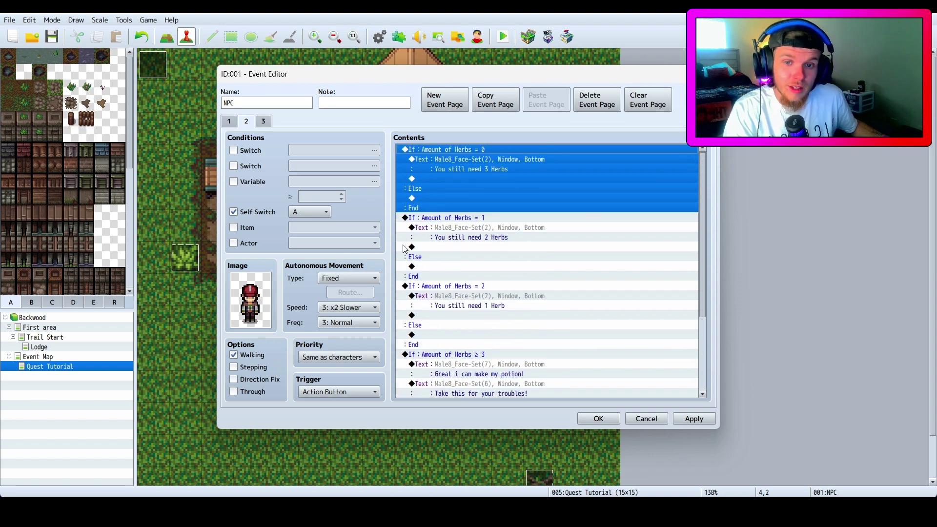